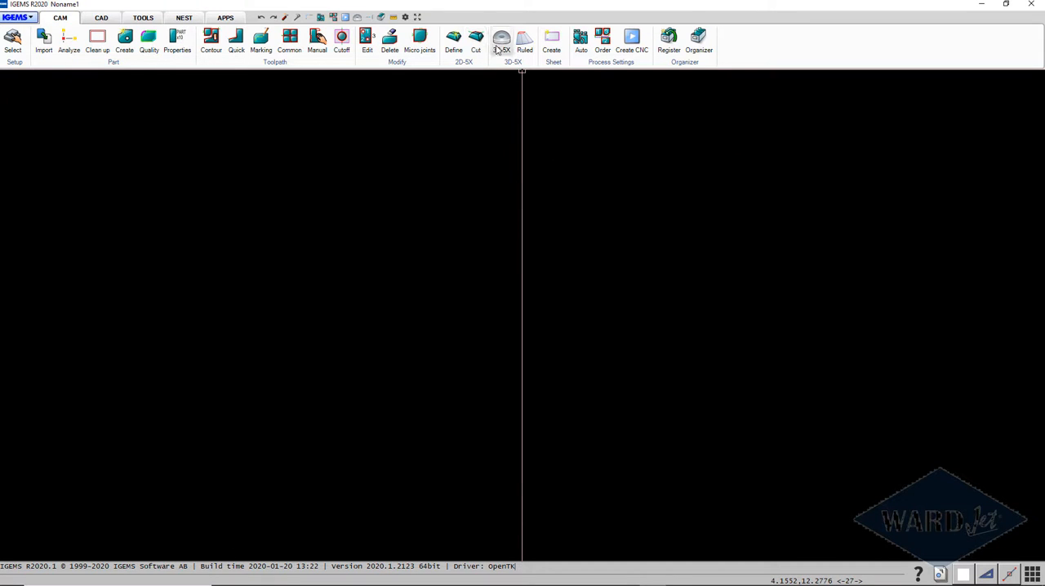
Step: Start 3D-5X for 0.250 in Stainless Steel 304 on the AWJ WARDJET 5X and import the helical pinion wrench STEP file
left_click(499, 42)
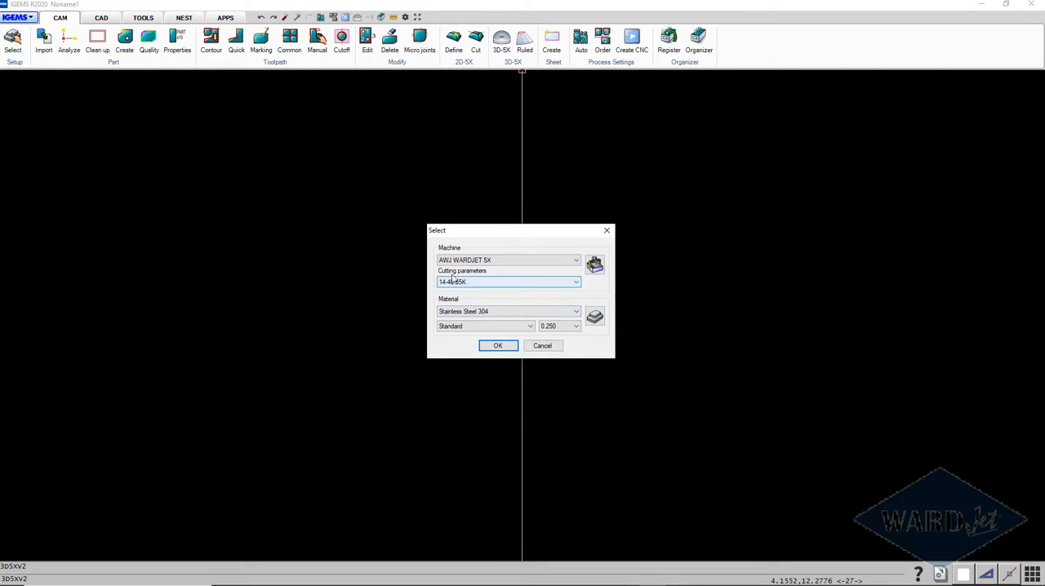
left_click(507, 346)
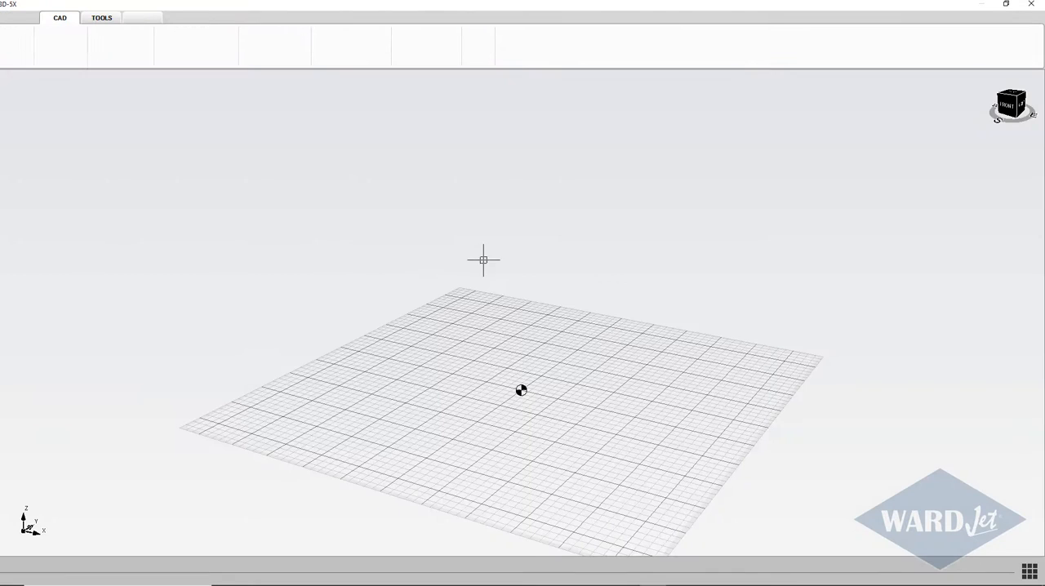
left_click(13, 17)
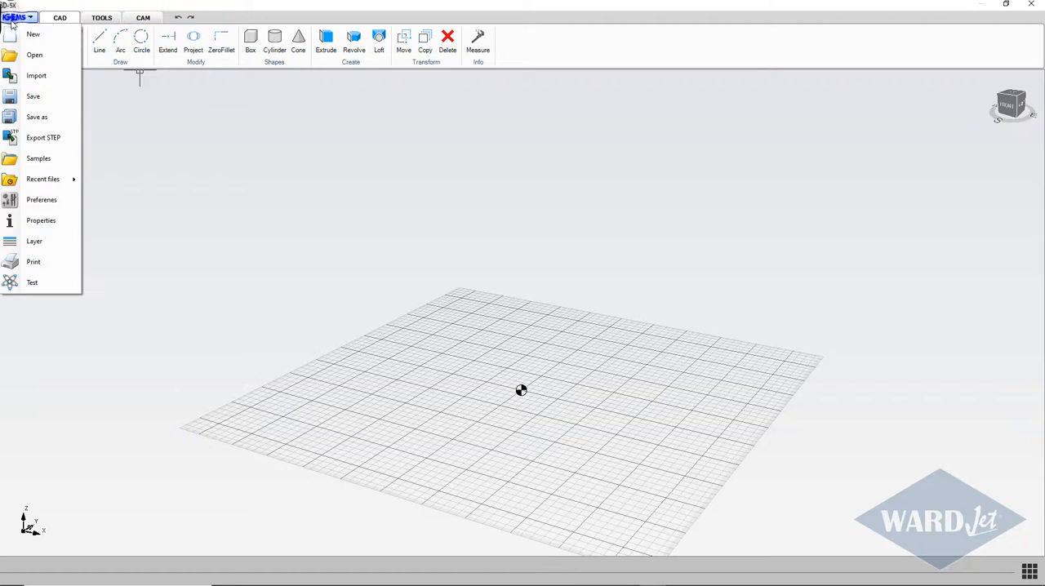
left_click(33, 76)
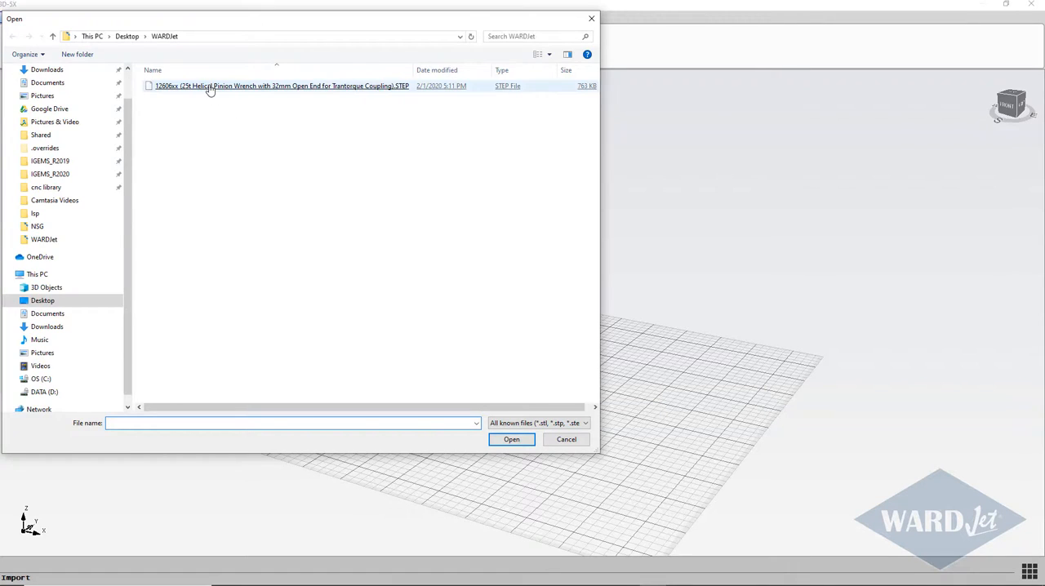
double_click(210, 86)
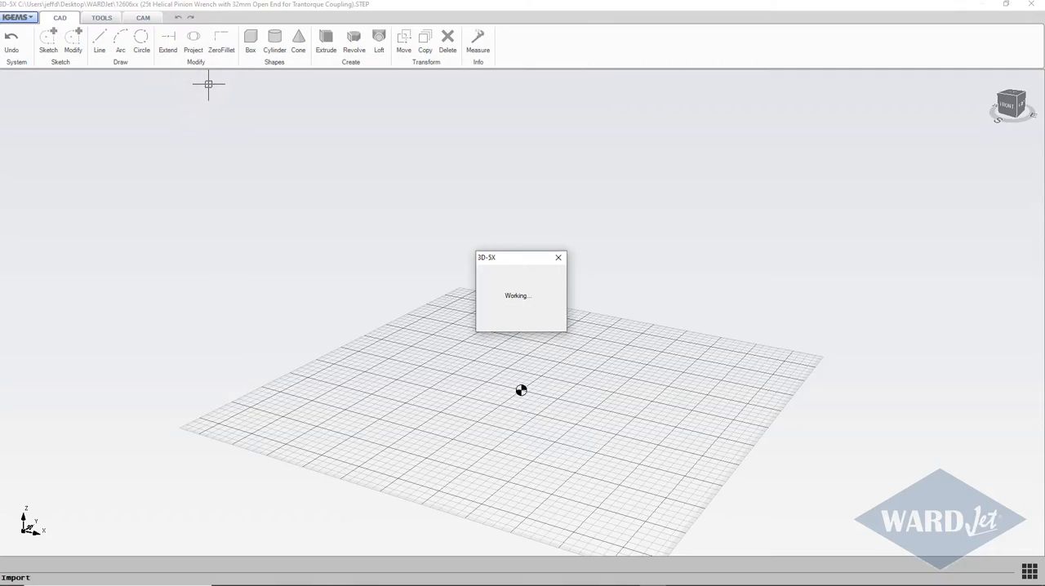
Step: Lay the wrench flat on the grid by aligning its large flat side face to ground
scroll(488, 288, "down", 4)
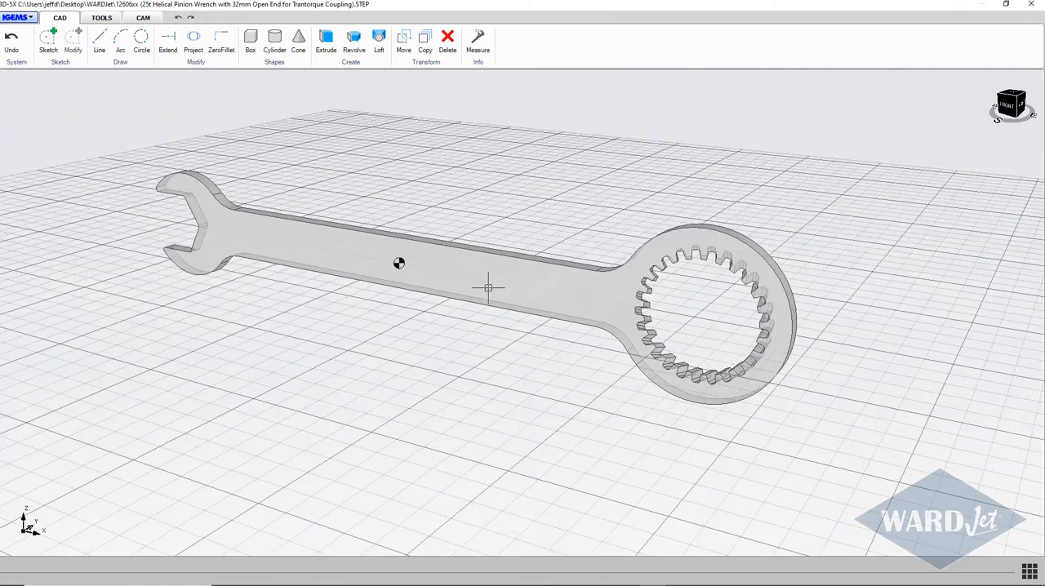
scroll(488, 287, "down", 2)
mouse_move(488, 287)
middle_mouse_down()
mouse_move(416, 326)
mouse_move(353, 296)
mouse_move(337, 269)
mouse_move(365, 308)
mouse_move(504, 290)
middle_mouse_up()
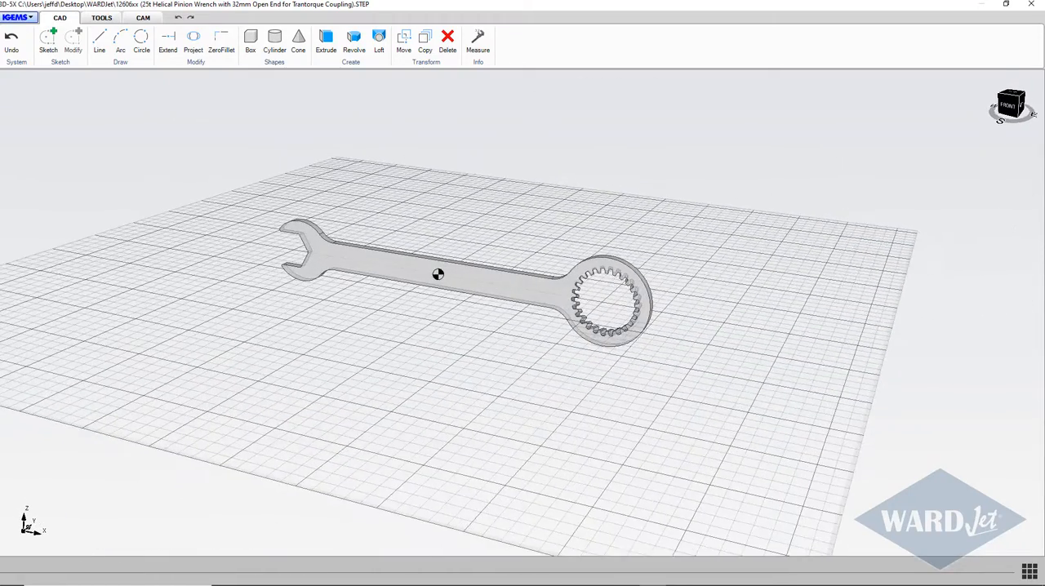
scroll(448, 280, "up", 3)
scroll(443, 281, "down", 3)
middle_click_drag(443, 280, 454, 313)
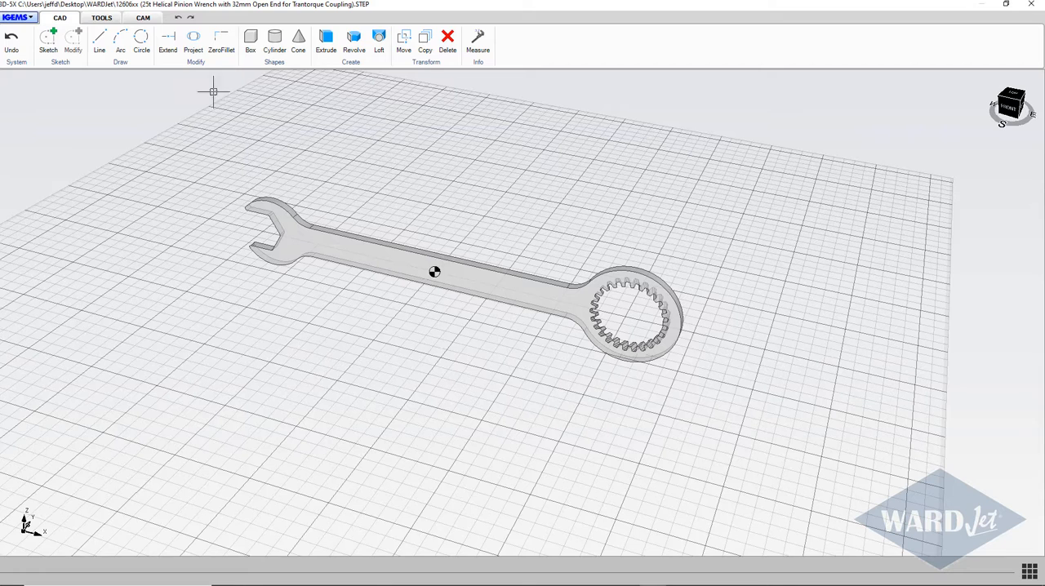
left_click(141, 18)
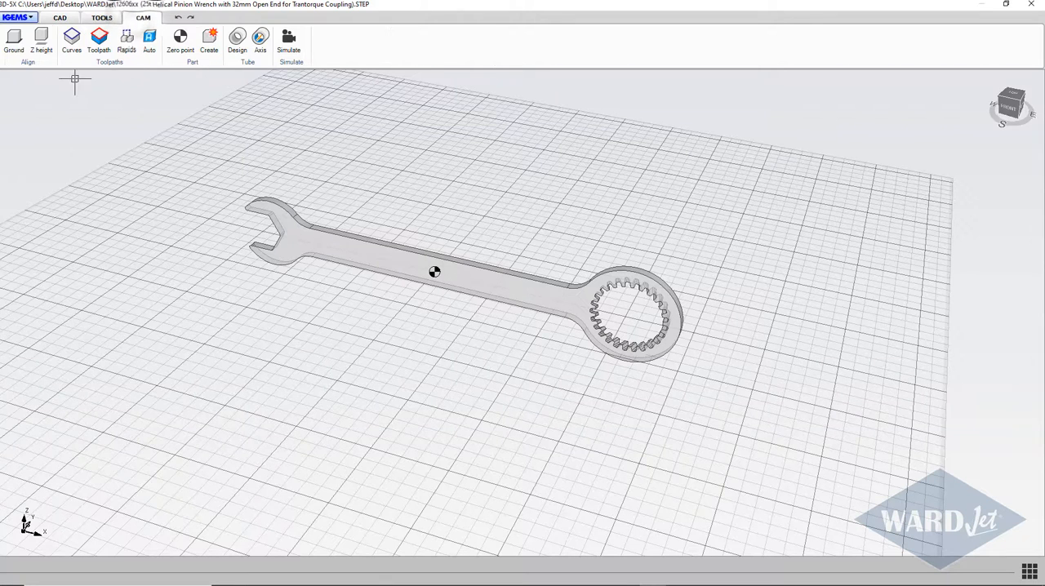
left_click(14, 41)
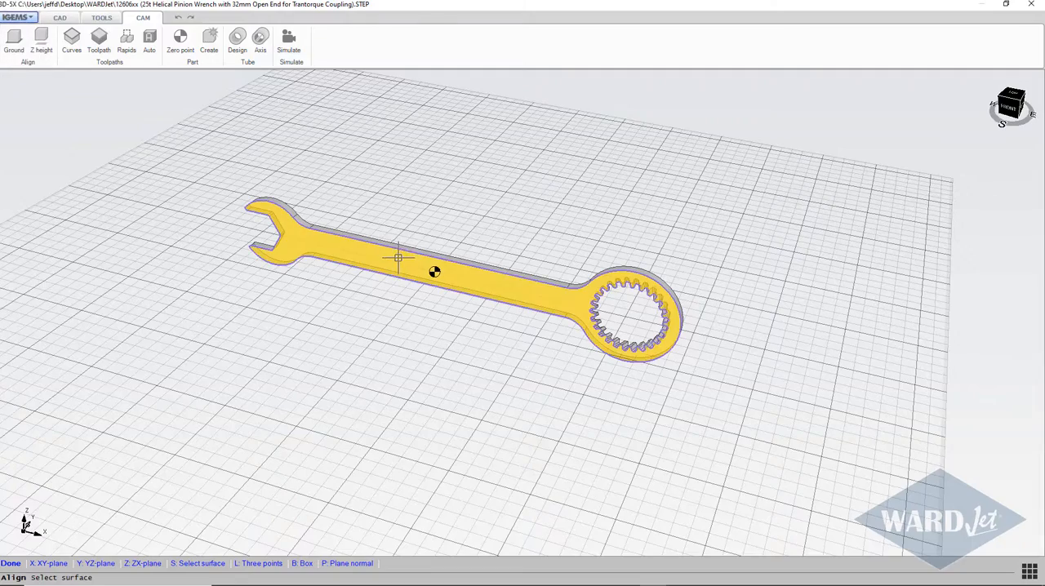
left_click(397, 260)
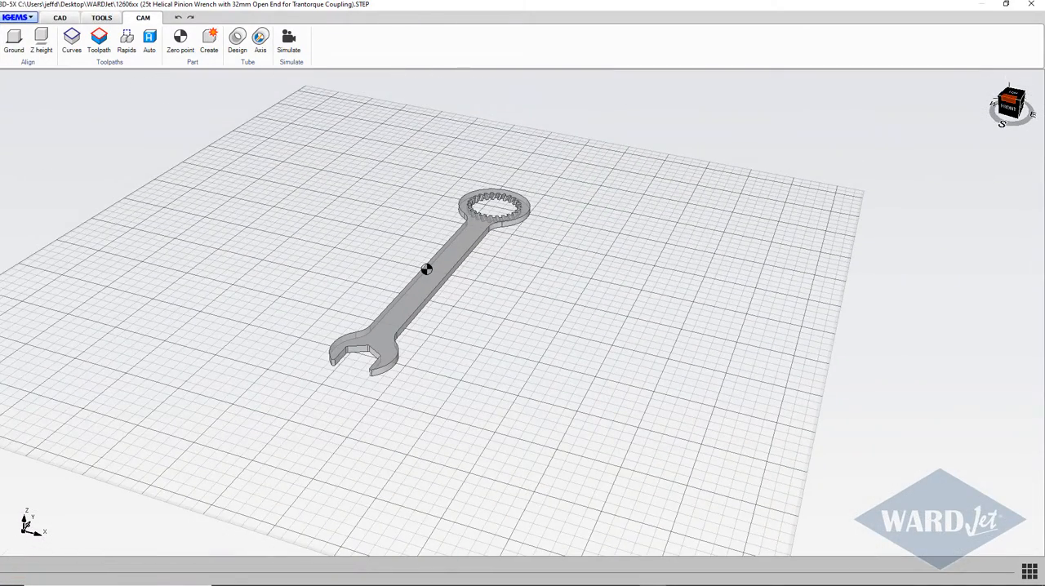
Step: Rotate the wrench 90° about the Z axis
left_click(1010, 99)
scroll(756, 236, "down", 4)
scroll(752, 238, "up", 2)
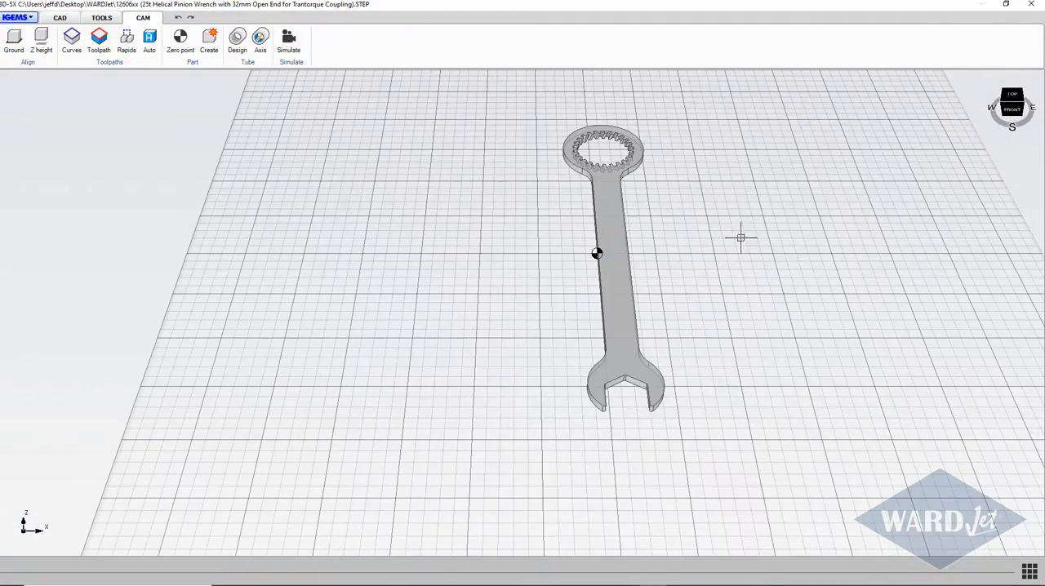
middle_click_drag(741, 237, 729, 269)
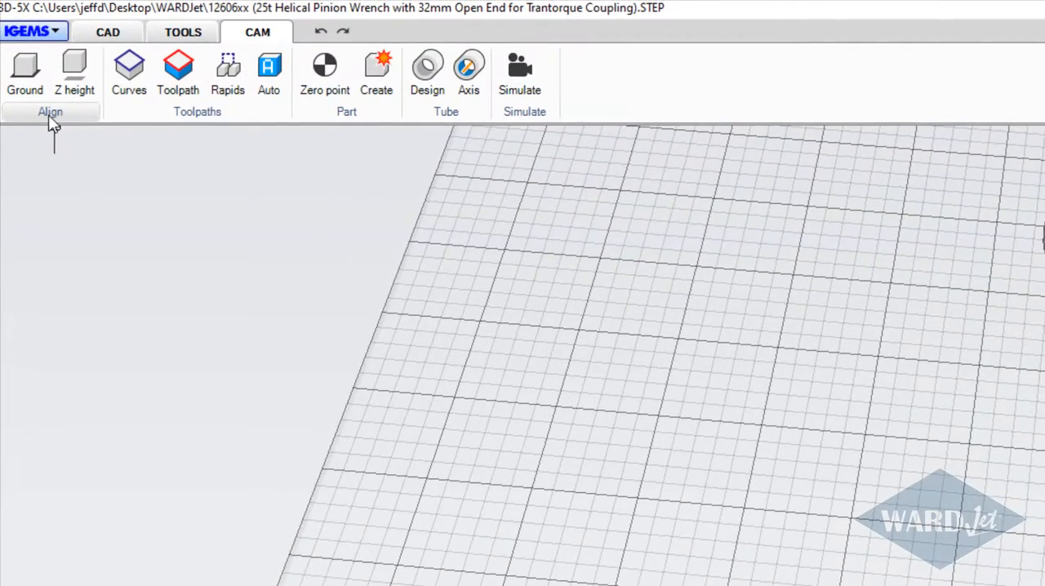
left_click(49, 115)
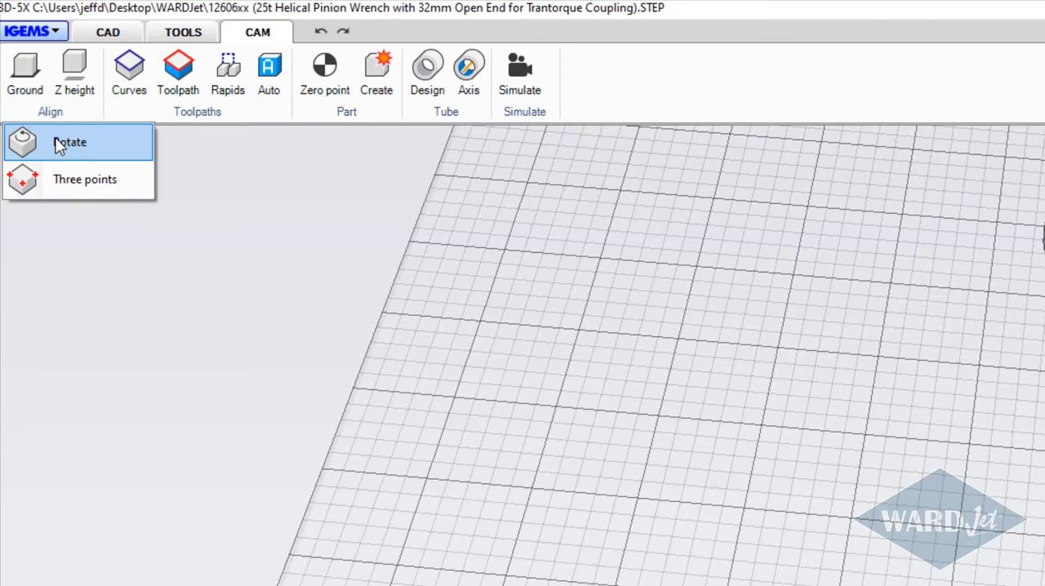
left_click(58, 144)
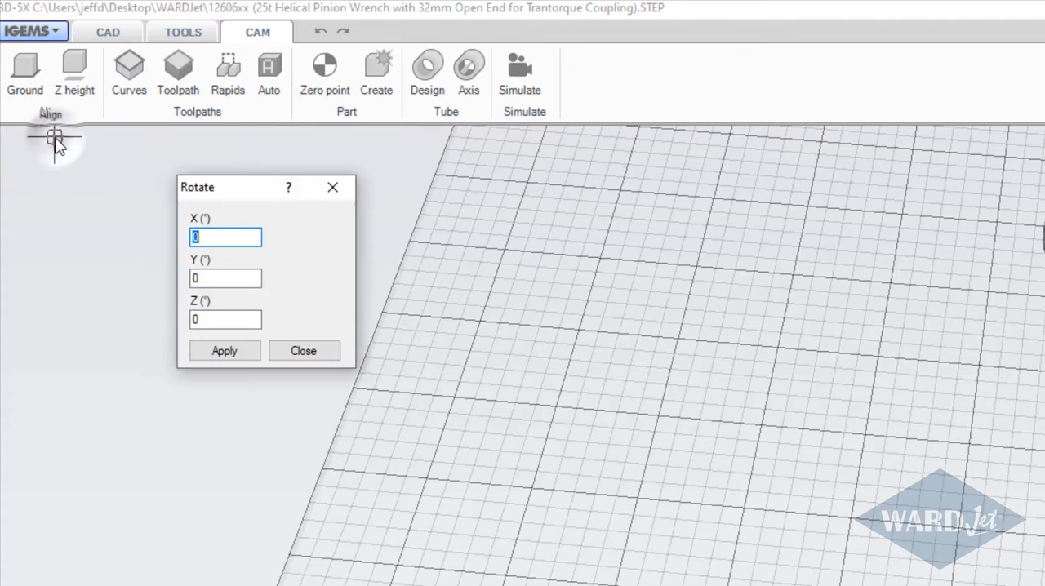
double_click(194, 318)
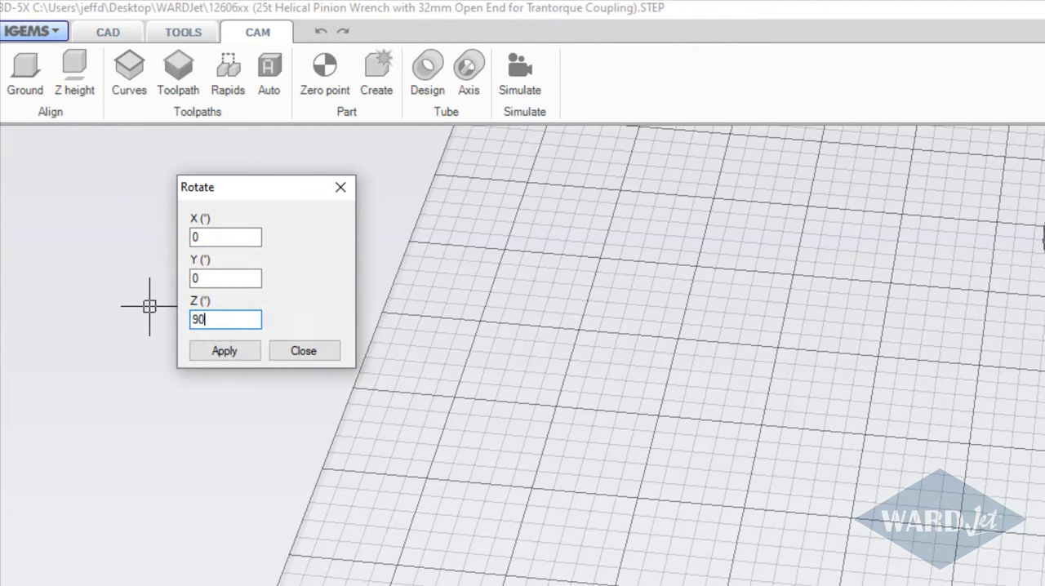
type("90")
left_click(225, 351)
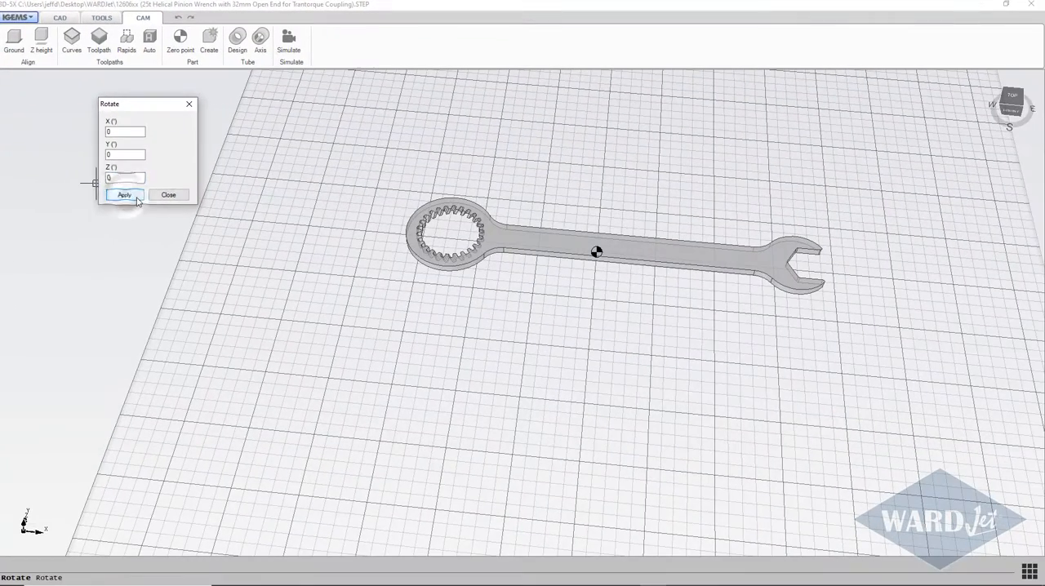
left_click(167, 196)
Step: Measure the wrench's overall length from a Nearest snap on the ring end's outer edge to the upper tip of the open jaw
scroll(523, 237, "up", 5)
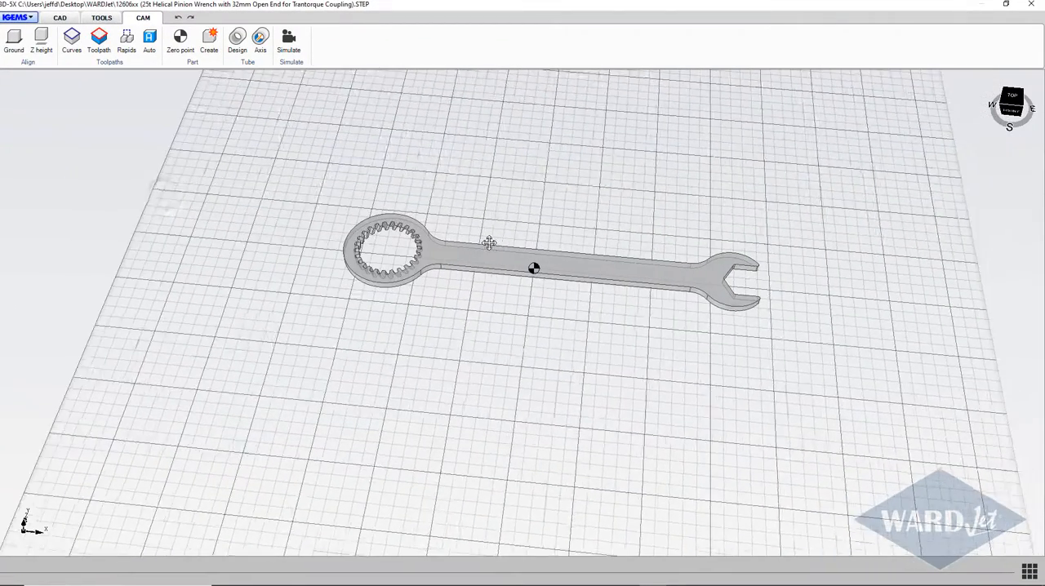
scroll(502, 250, "down", 3)
middle_click_drag(488, 269, 501, 312)
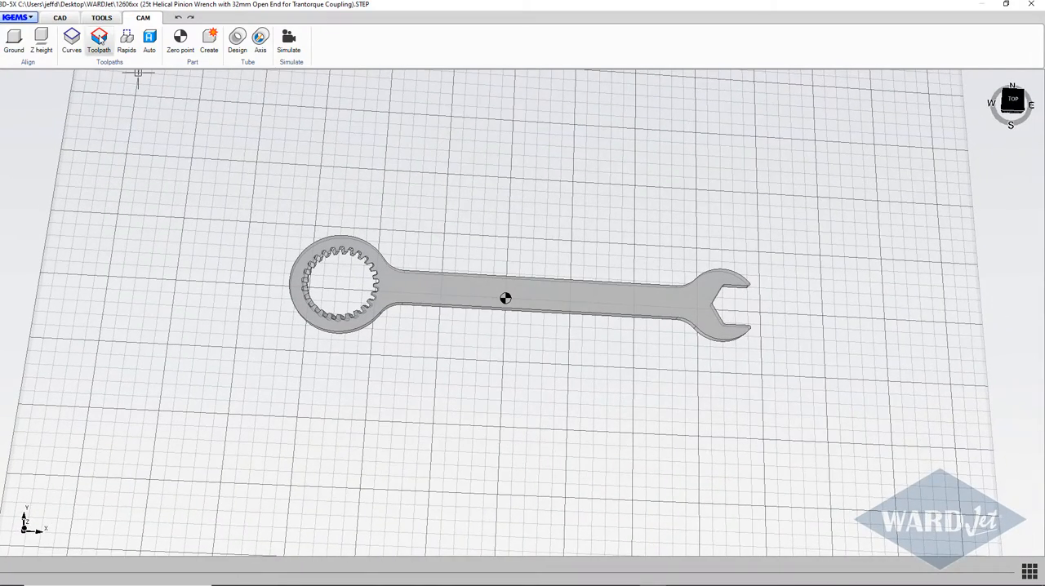
left_click(62, 18)
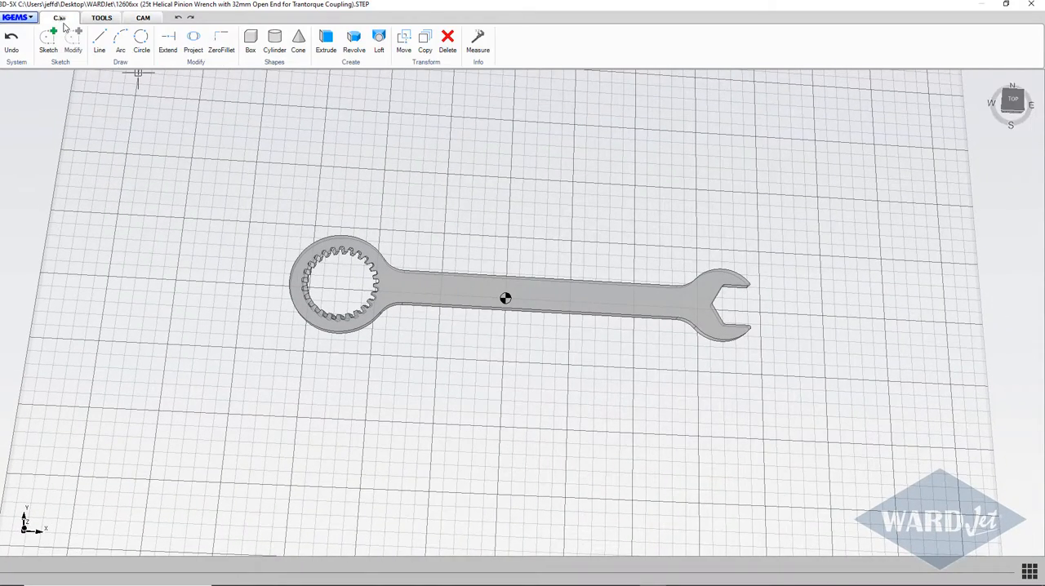
left_click(478, 39)
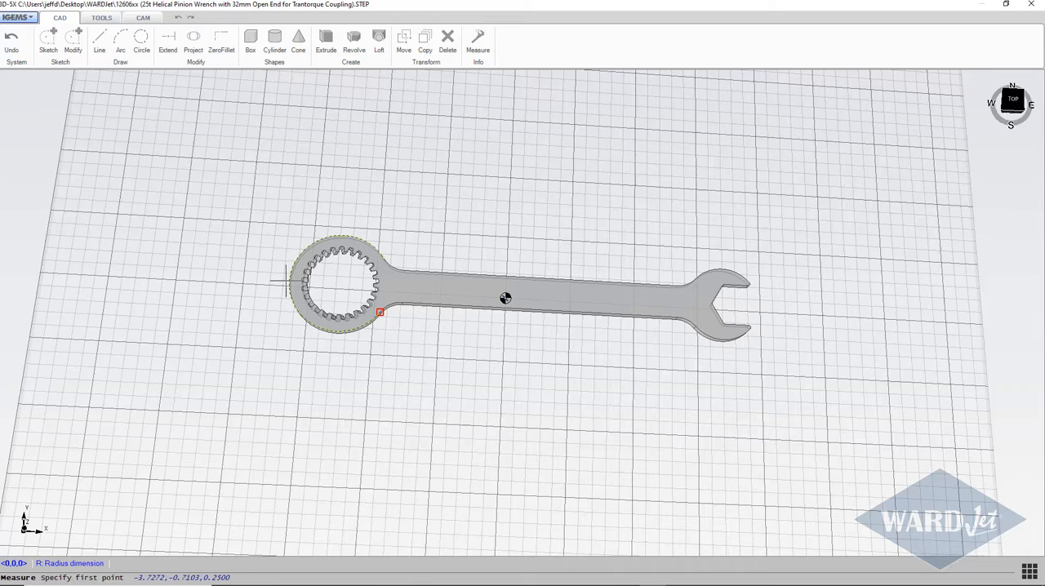
right_click(268, 262)
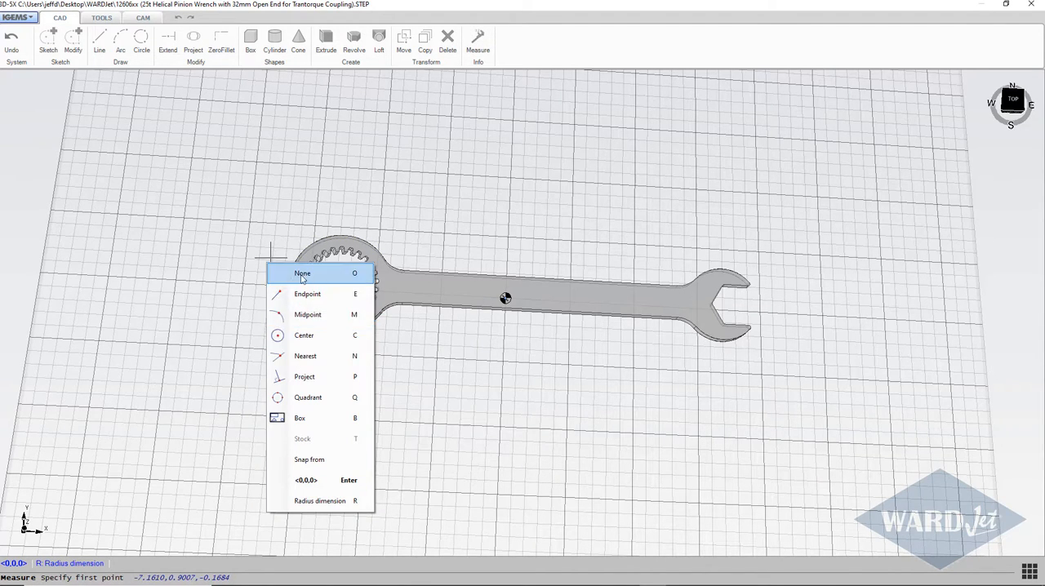
left_click(306, 357)
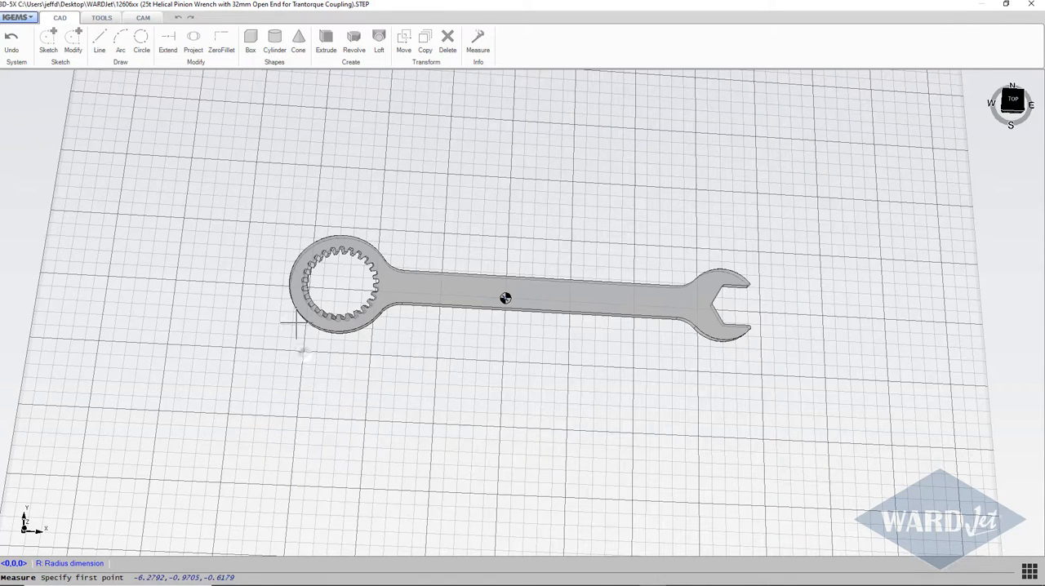
left_click(295, 280)
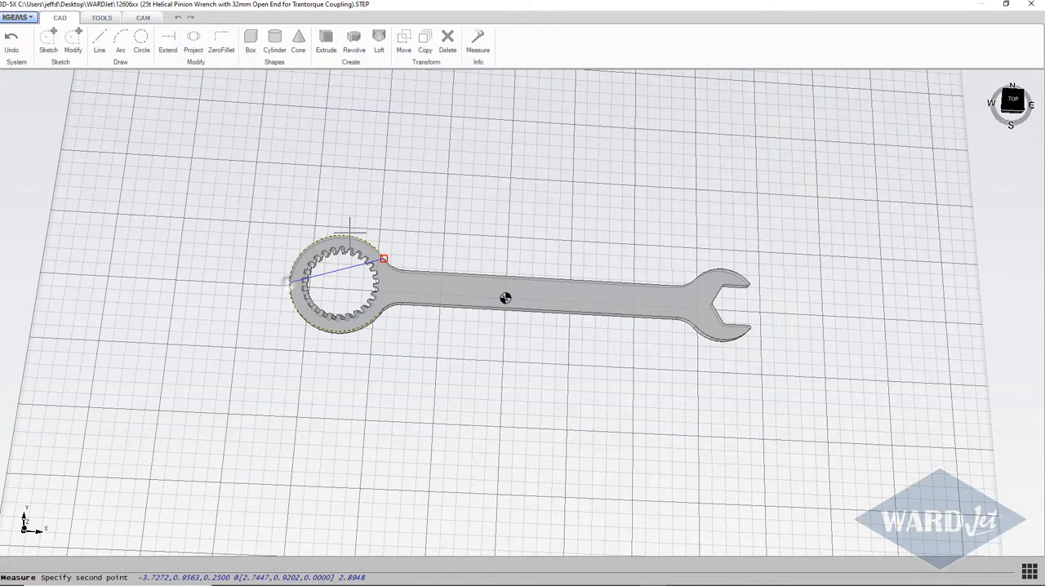
left_click(747, 283)
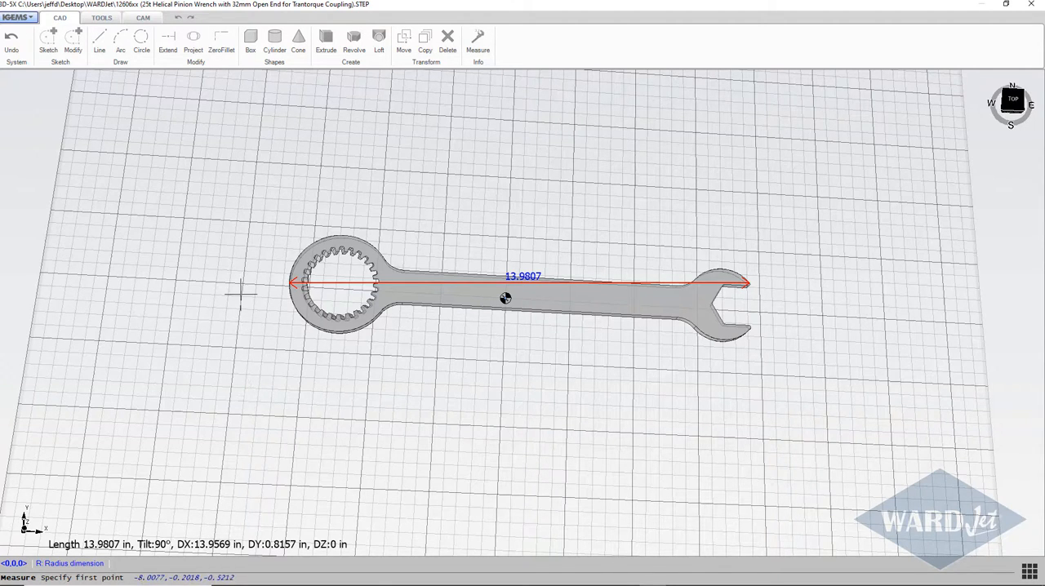
key("Escape")
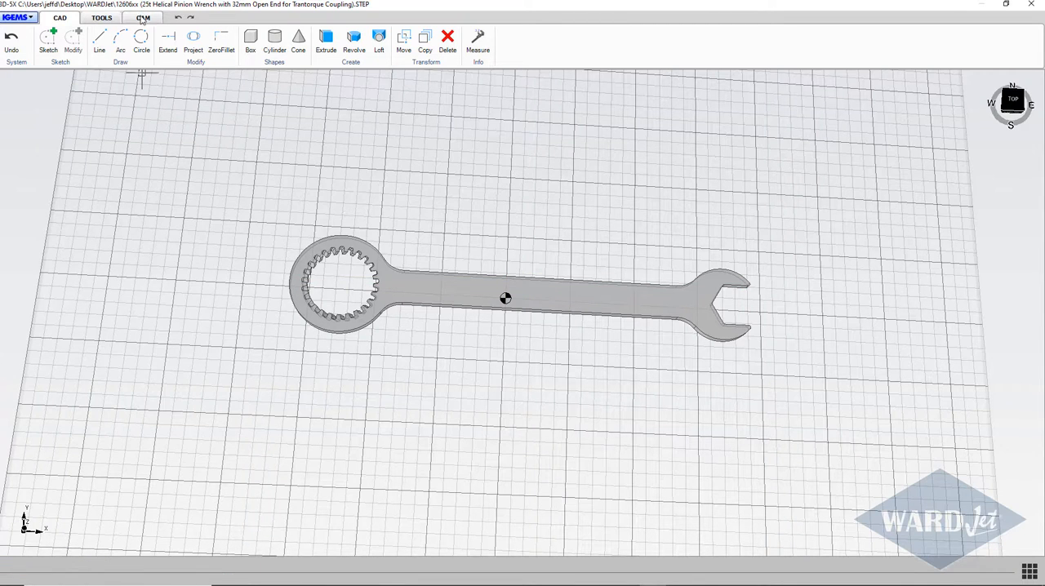
Step: Generate automatic ruled toolpaths for all contours with linear tilted piercing, 0.180 in lead-in, 0.000 in lead-out and 0.02 in overcut
left_click(143, 18)
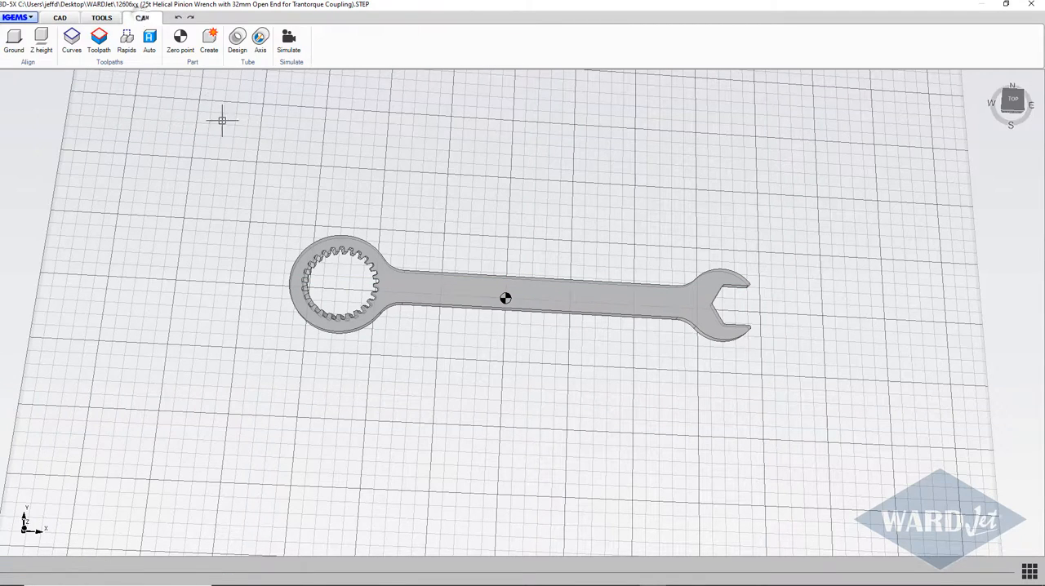
left_click(150, 41)
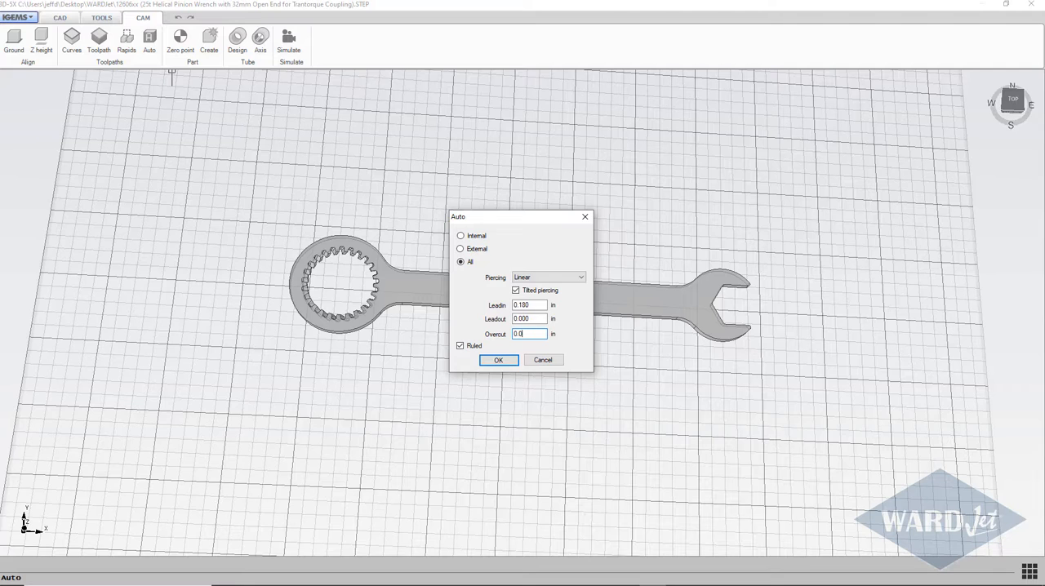
left_click(503, 361)
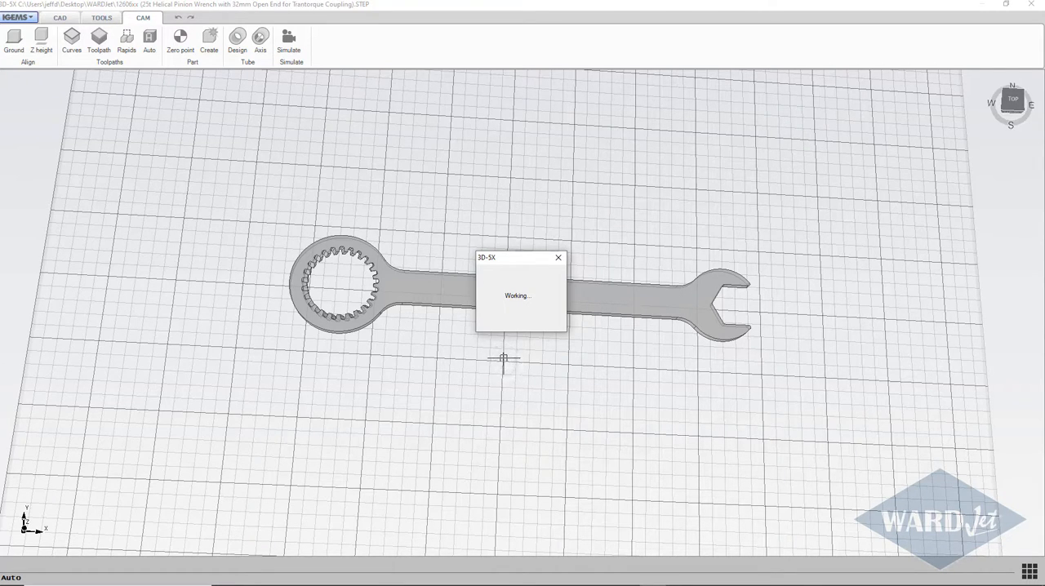
Step: Examine the generated toolpaths and the piercing lead-in around the internal gear teeth from several angles
middle_click_drag(409, 317, 418, 244)
scroll(338, 296, "up", 13)
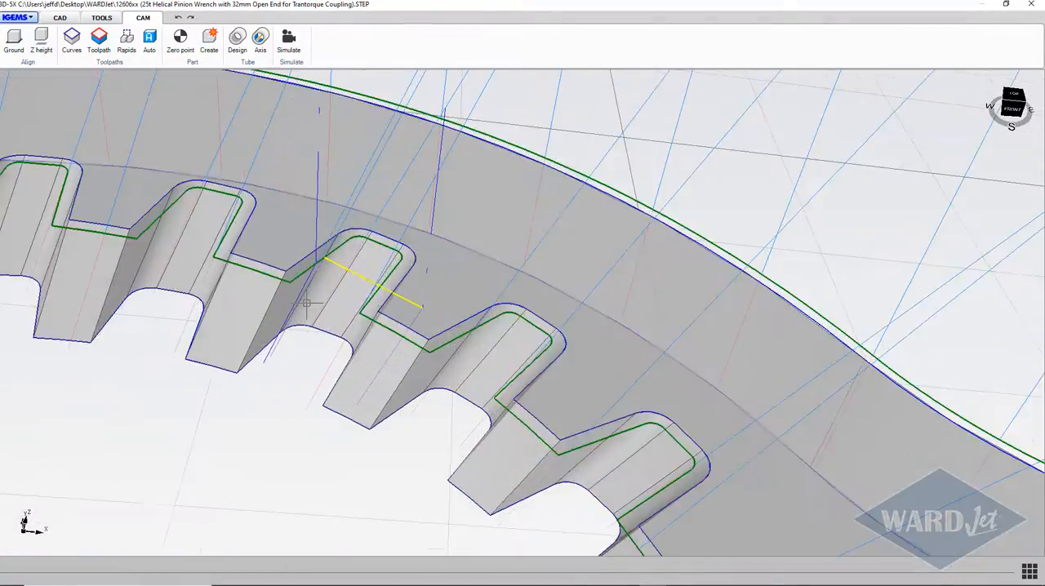
scroll(312, 304, "down", 3)
scroll(312, 304, "down", 4)
middle_click_drag(312, 305, 402, 248)
scroll(387, 276, "up", 5)
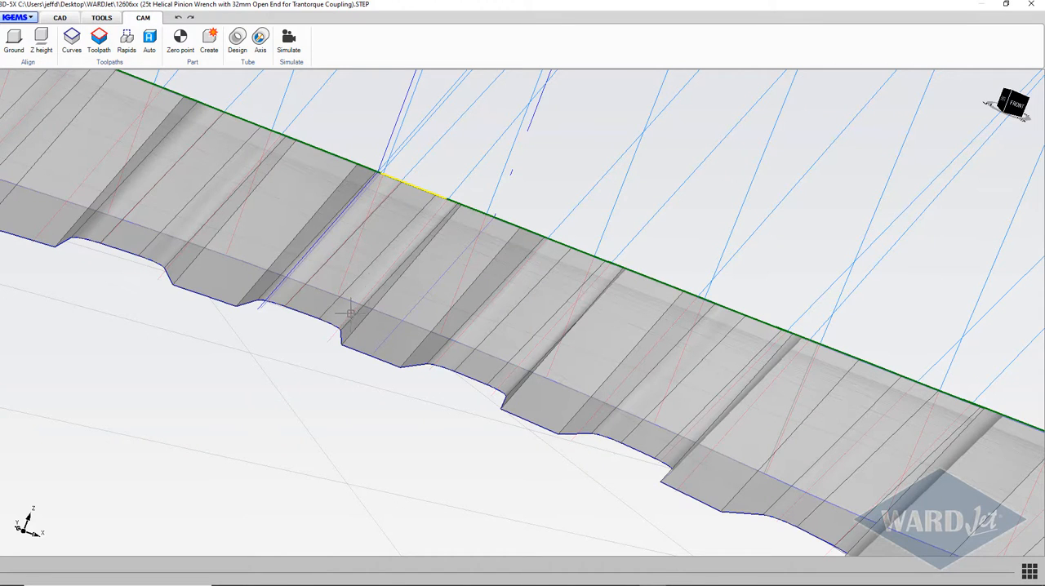
middle_click_drag(242, 144, 261, 188)
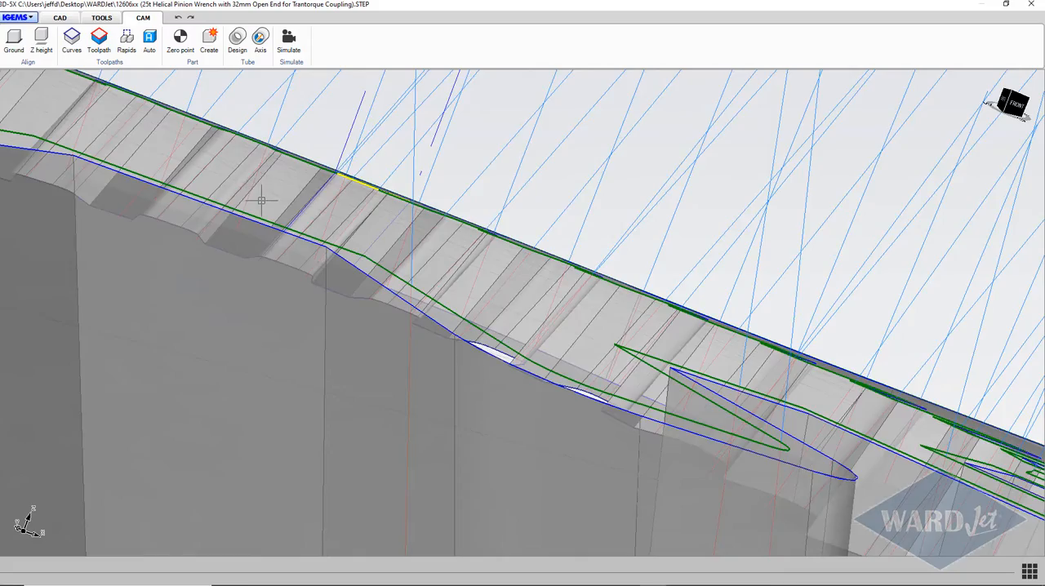
scroll(261, 200, "down", 10)
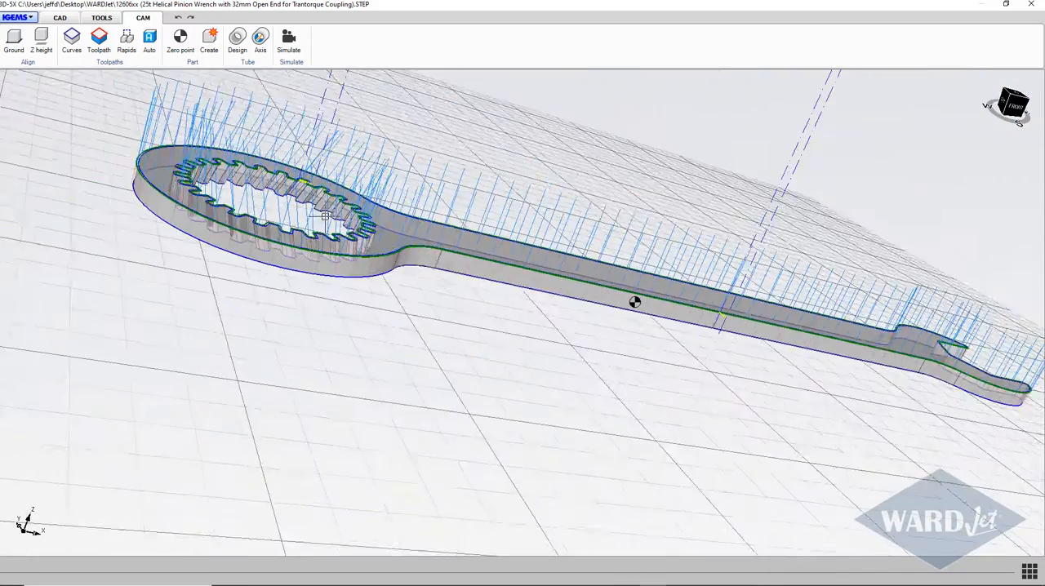
scroll(325, 215, "up", 10)
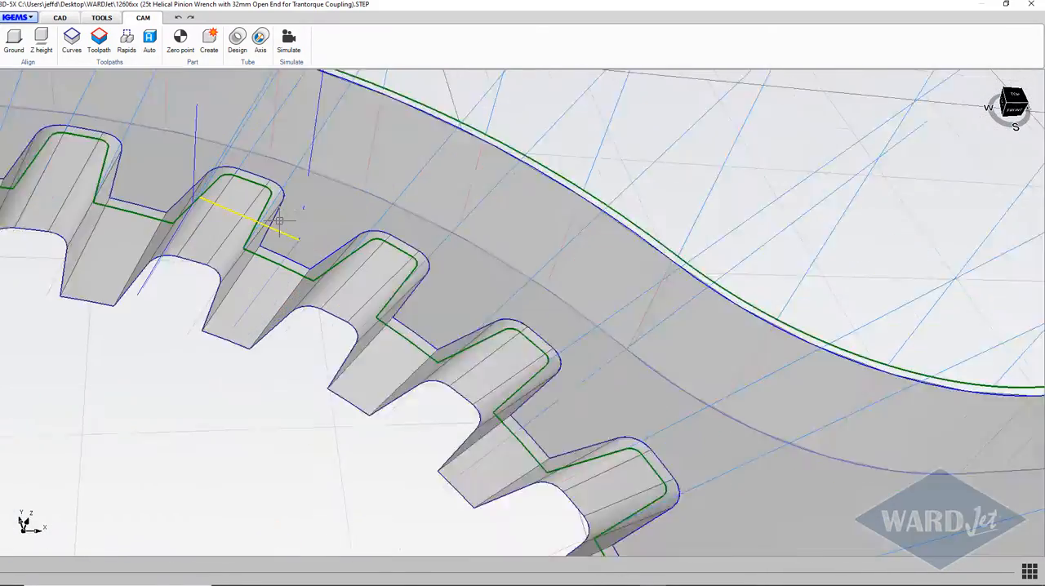
scroll(279, 221, "up", 5)
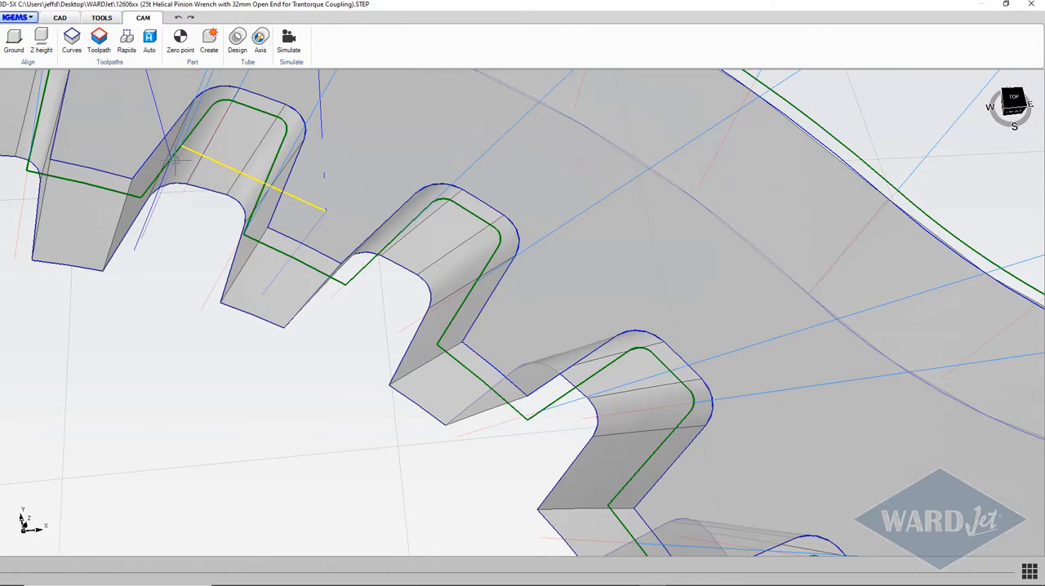
Step: Rename the two automatic toolpaths, calling the gear contour Inside and the wrench's outer contour Outside
scroll(176, 163, "down", 10)
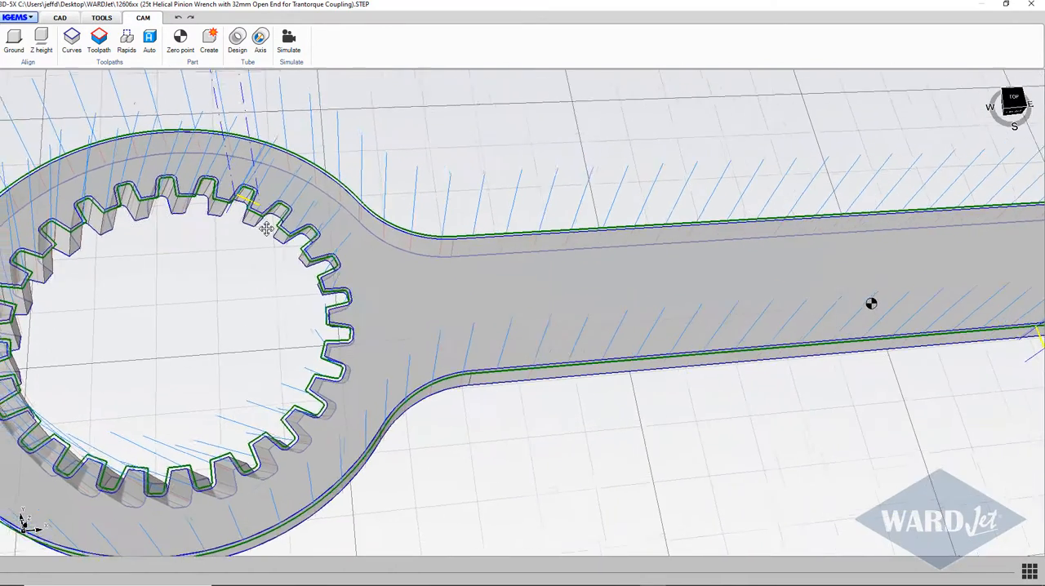
scroll(270, 227, "down", 3)
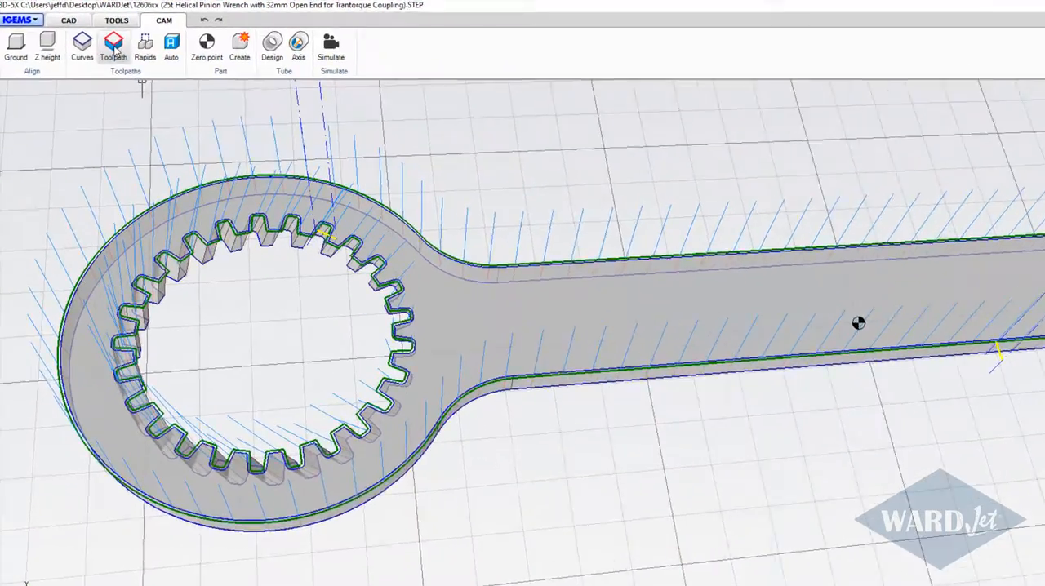
left_click(100, 43)
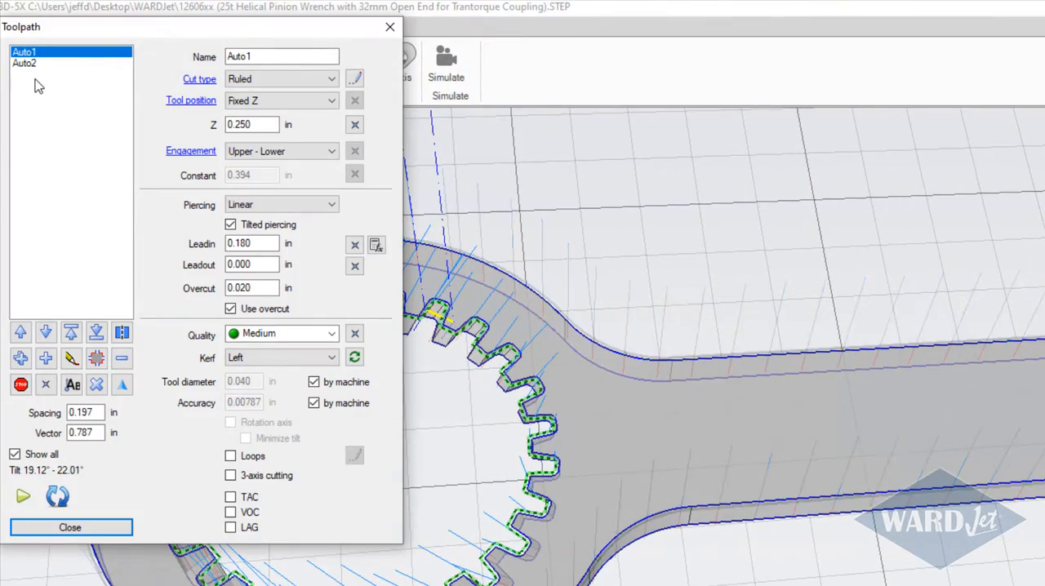
double_click(245, 56)
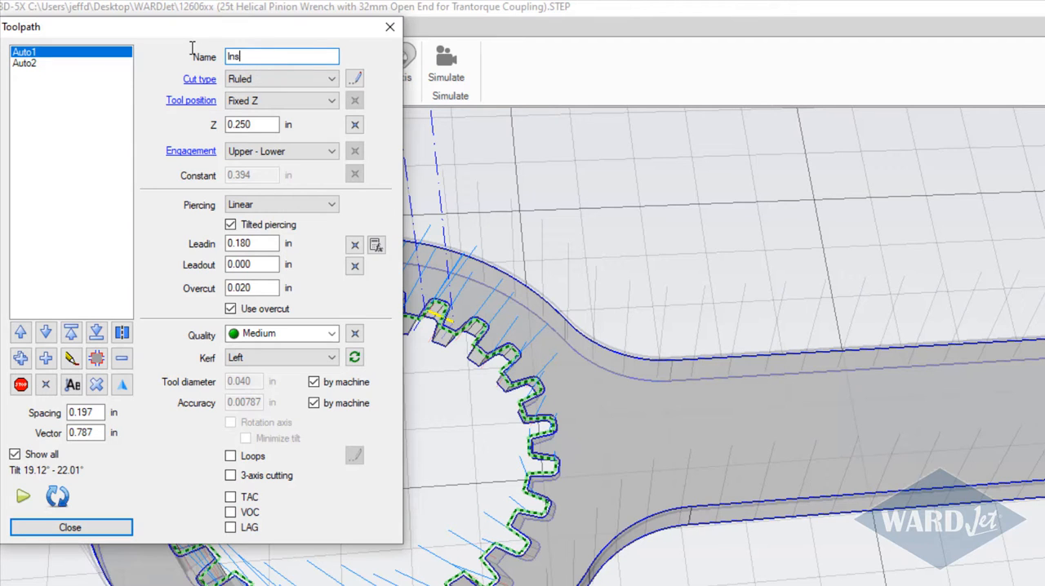
left_click(71, 65)
left_click_drag(266, 54, 207, 53)
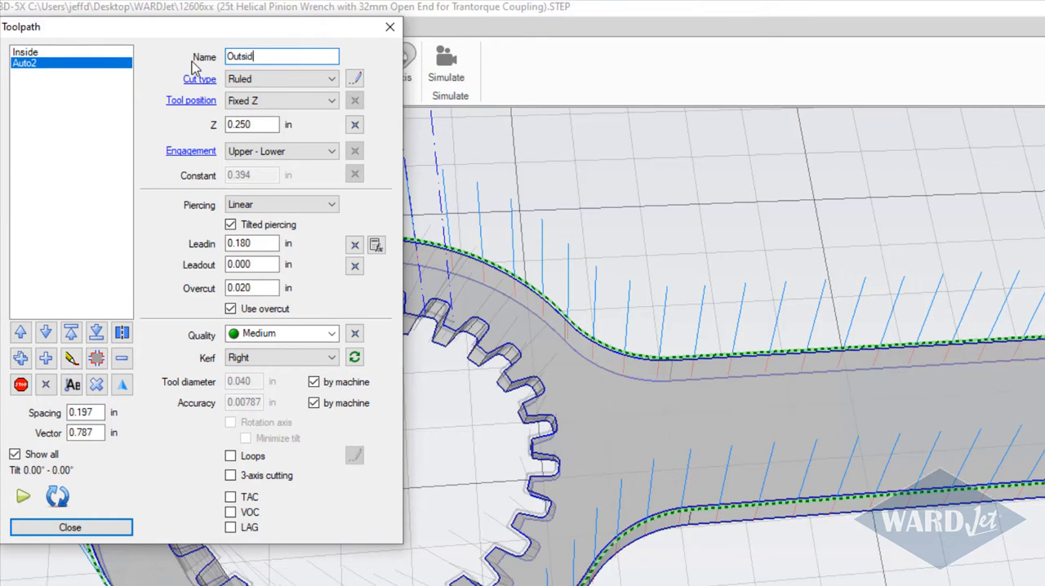
Step: Remove the Inside toolpath from the toolpath list
left_click(45, 52)
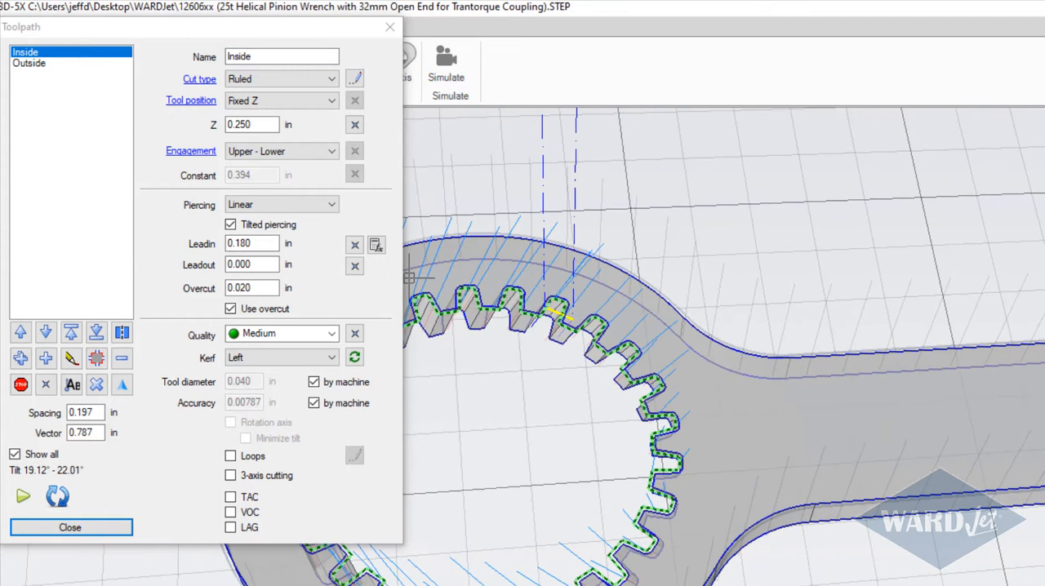
scroll(550, 310, "up", 8)
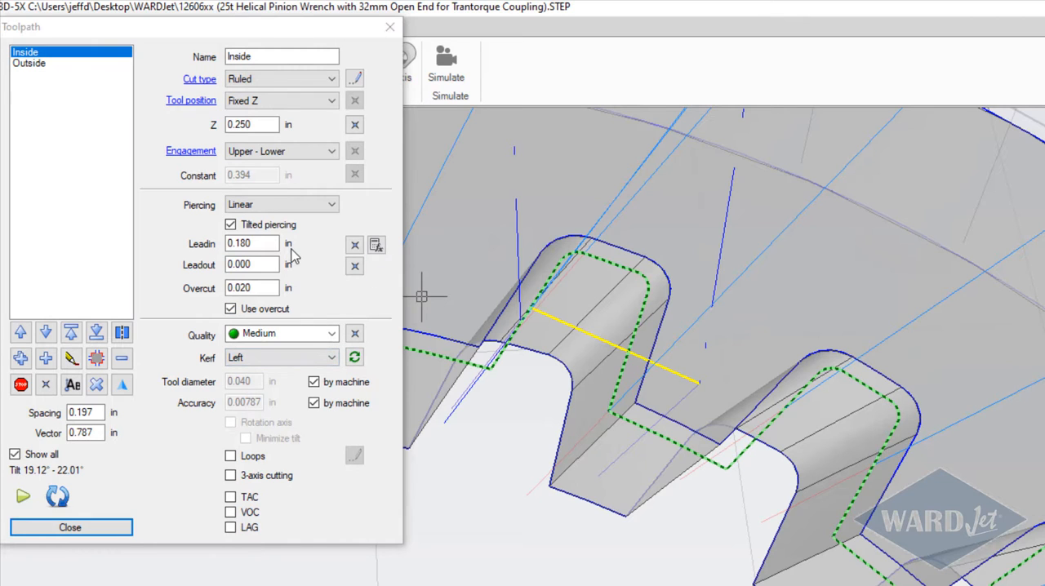
left_click(120, 360)
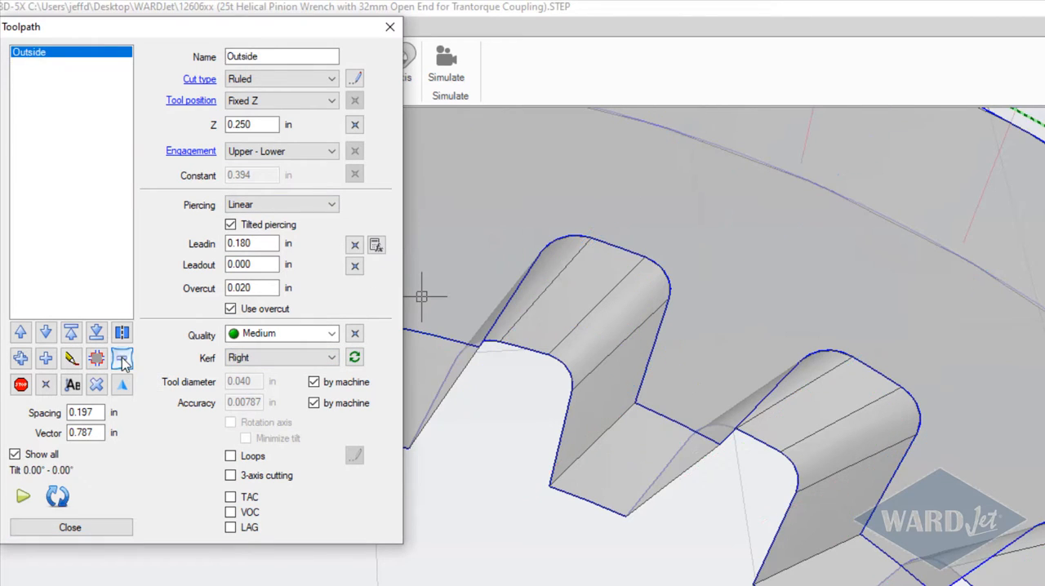
Step: Add a new toolpath from the gear's upper inner contour, starting midway along a tooth gap's flat, paired with the lower contour
left_click(44, 357)
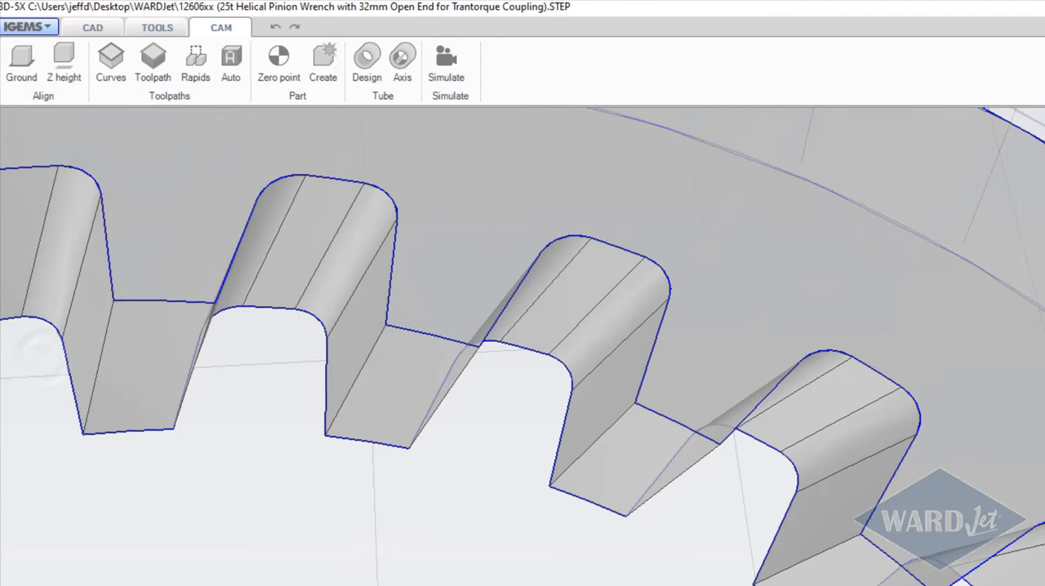
left_click(632, 233)
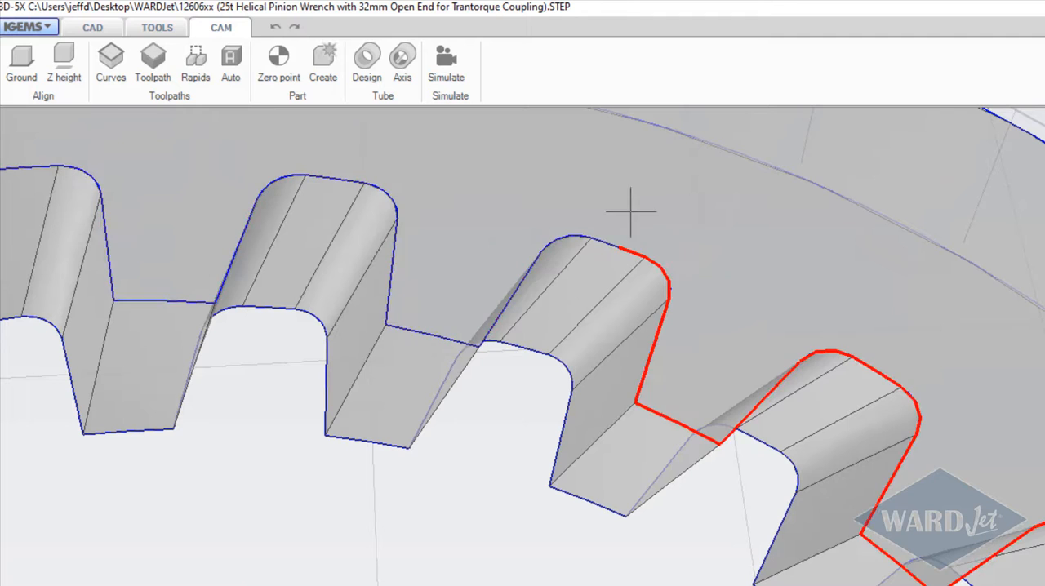
left_click(557, 203)
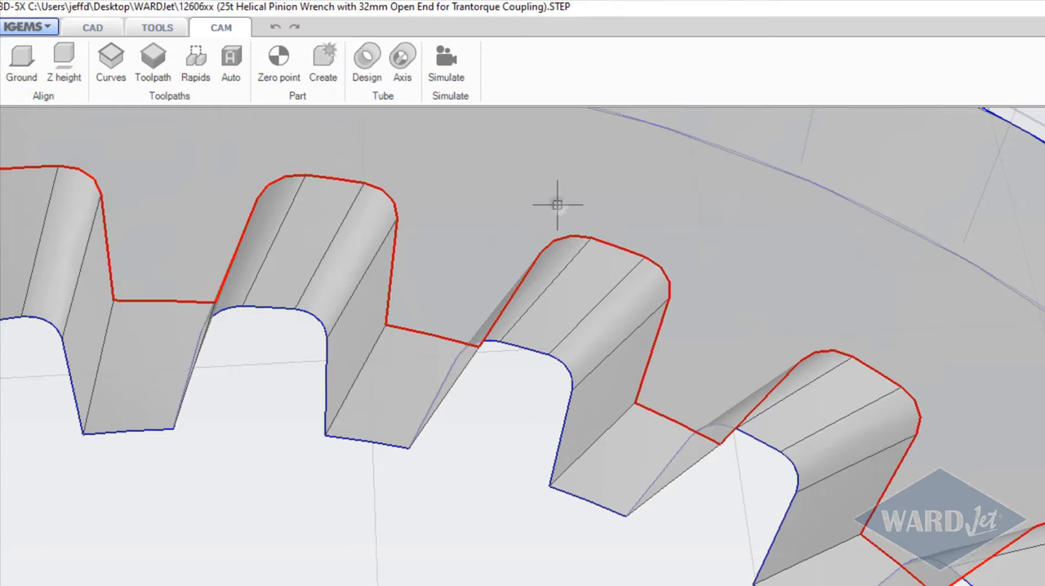
left_click(535, 351)
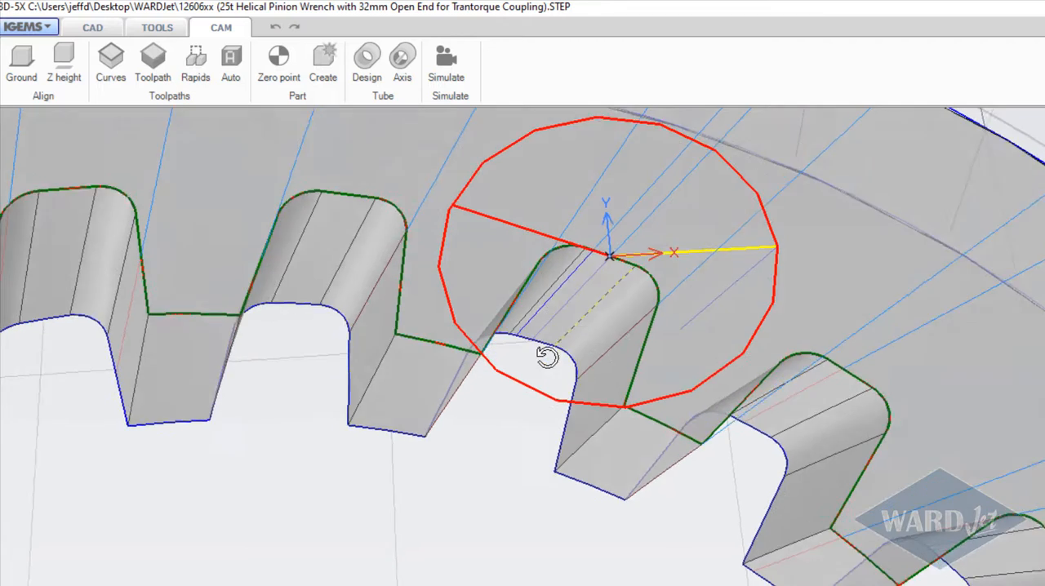
Step: Point the new toolpath's 0.180 in lead-in toward the ring's opening and place a lead-out of about 0.004 in
middle_click_drag(547, 357, 508, 439)
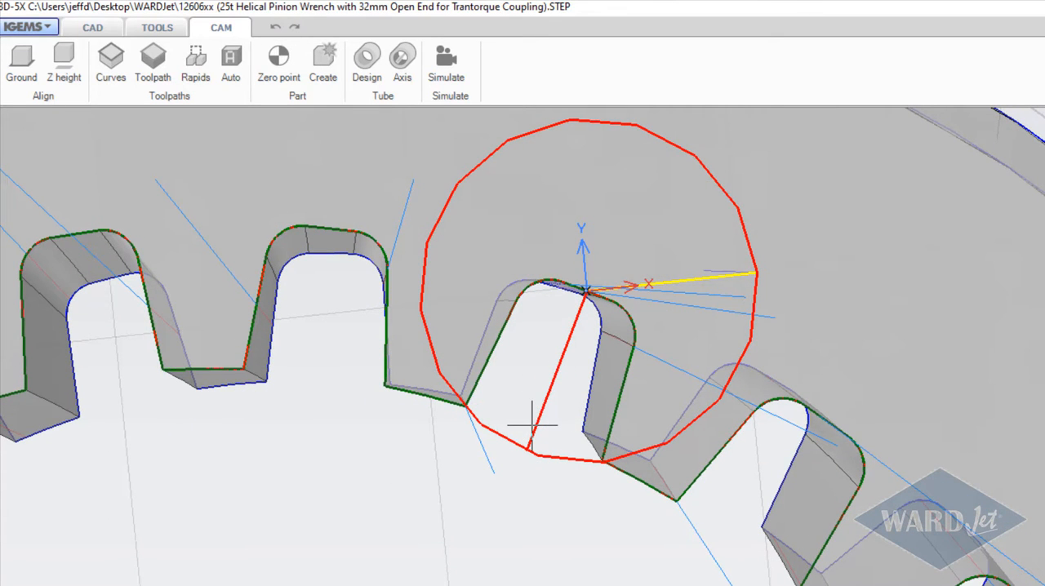
left_click(531, 423)
scroll(550, 290, "up", 5)
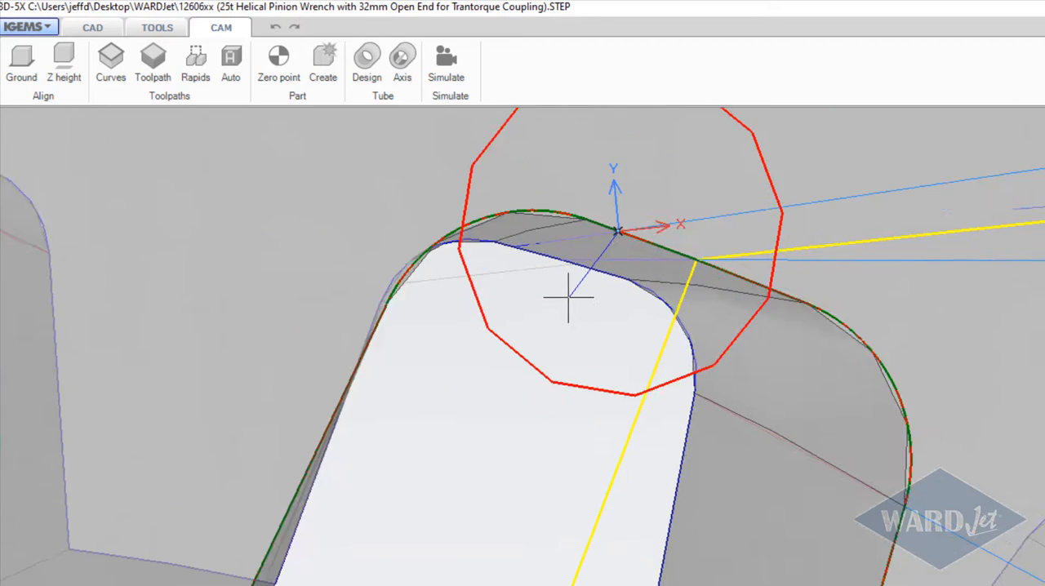
scroll(569, 299, "up", 3)
scroll(572, 276, "down", 3)
scroll(564, 315, "up", 4)
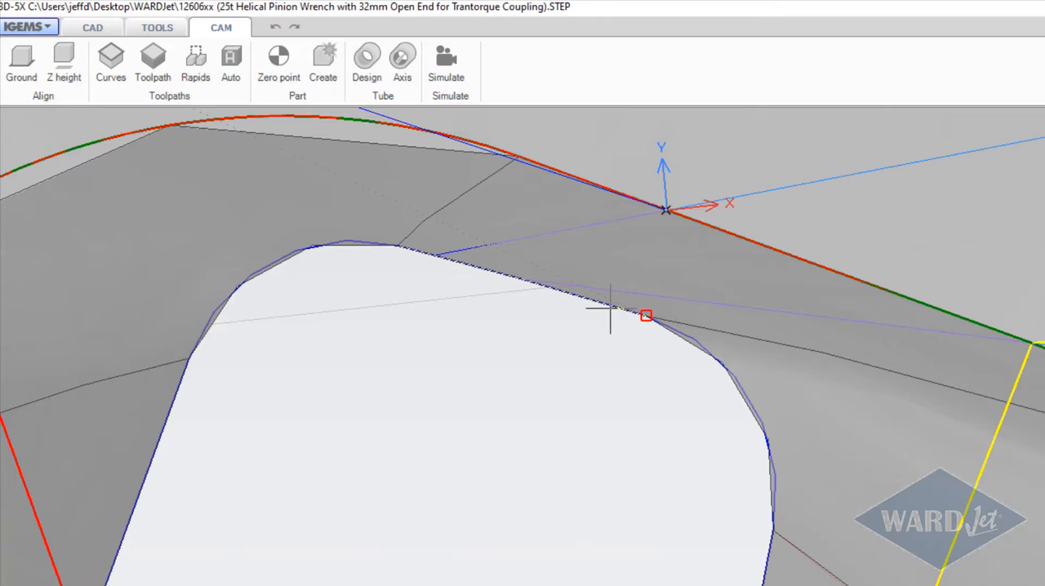
middle_click_drag(611, 309, 599, 334)
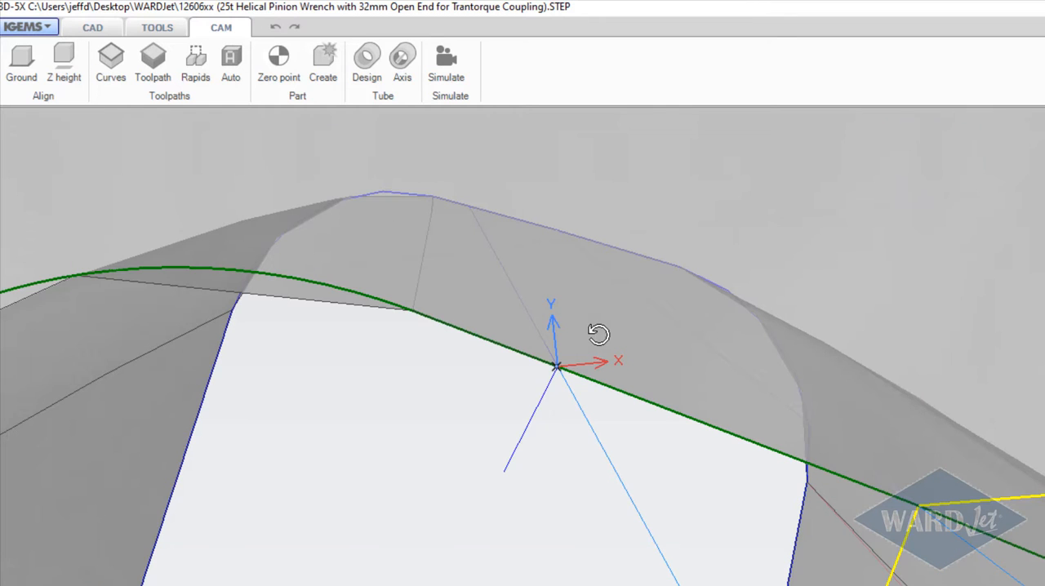
left_click(529, 435)
middle_click_drag(518, 441, 625, 319)
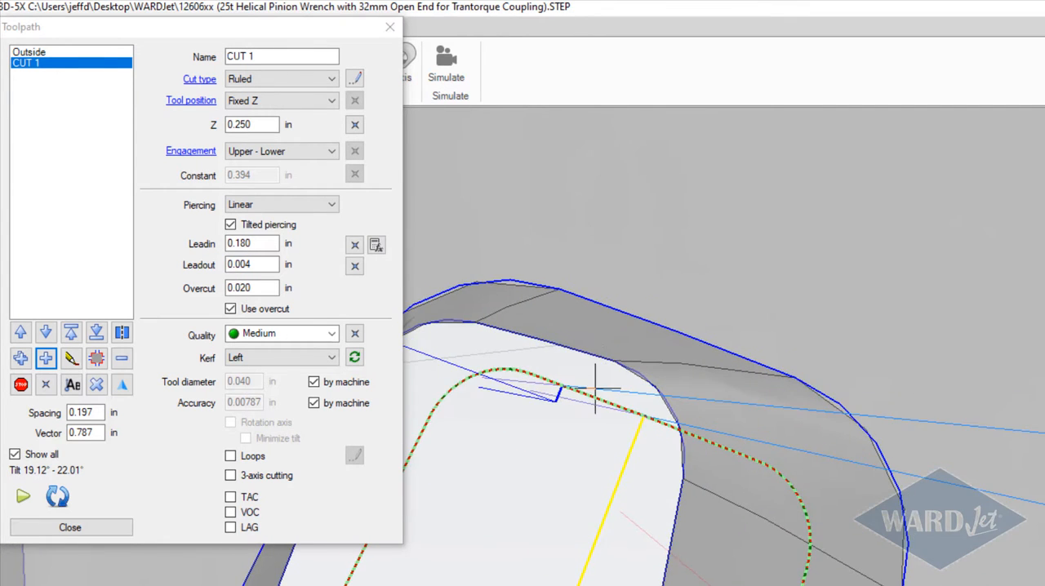
Step: Set the lead-out of the CUT 1 toolpath to 0.020 in
scroll(596, 390, "up", 3)
middle_click_drag(594, 393, 743, 234)
left_click(258, 243)
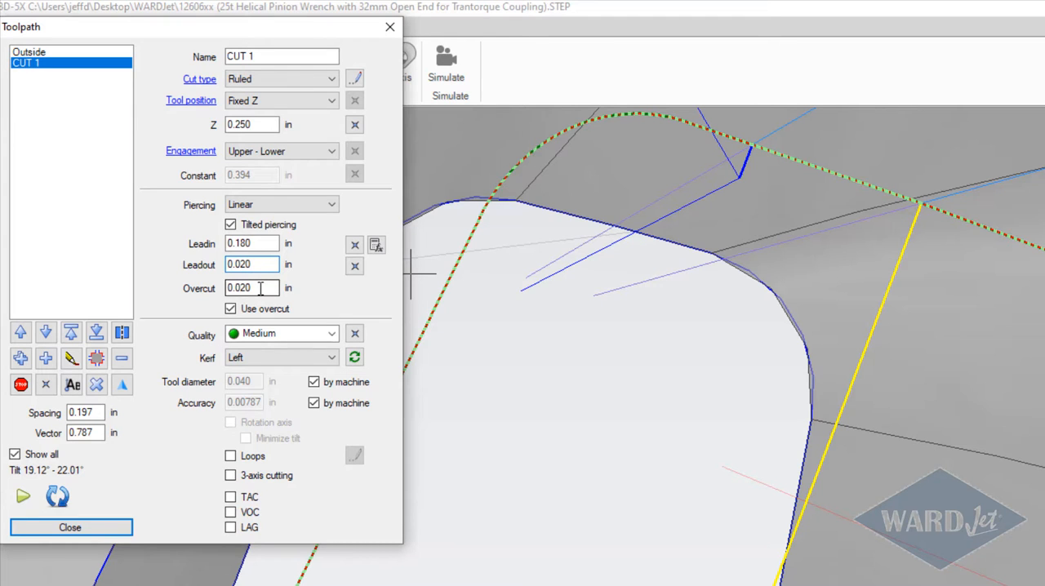
left_click(260, 288)
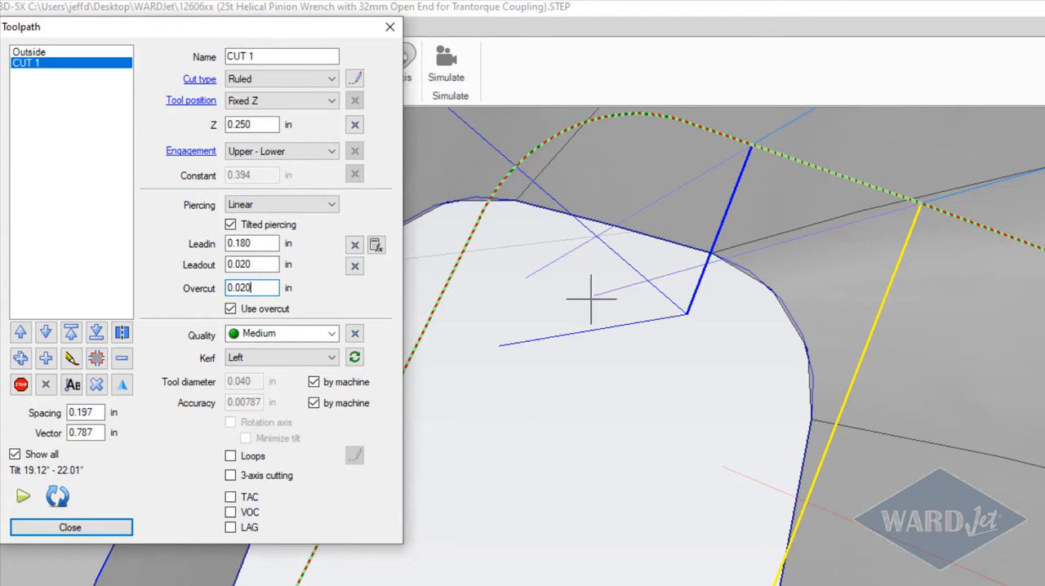
left_click(684, 301)
Step: Set the cut quality of the CUT 1 toolpath to X-fine
scroll(680, 304, "down", 5)
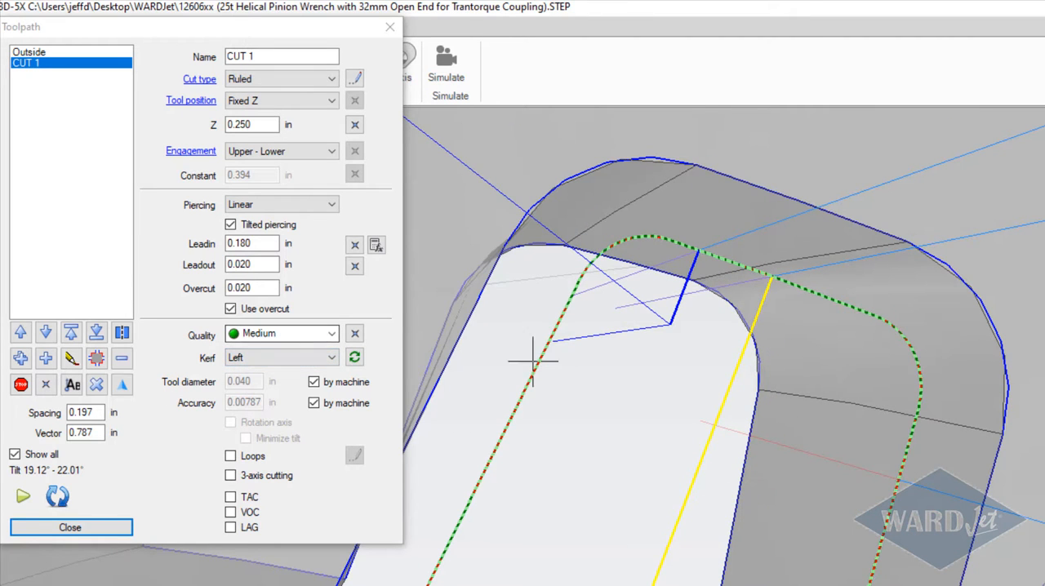
scroll(567, 363, "down", 6)
middle_click_drag(567, 363, 553, 441)
scroll(554, 433, "up", 5)
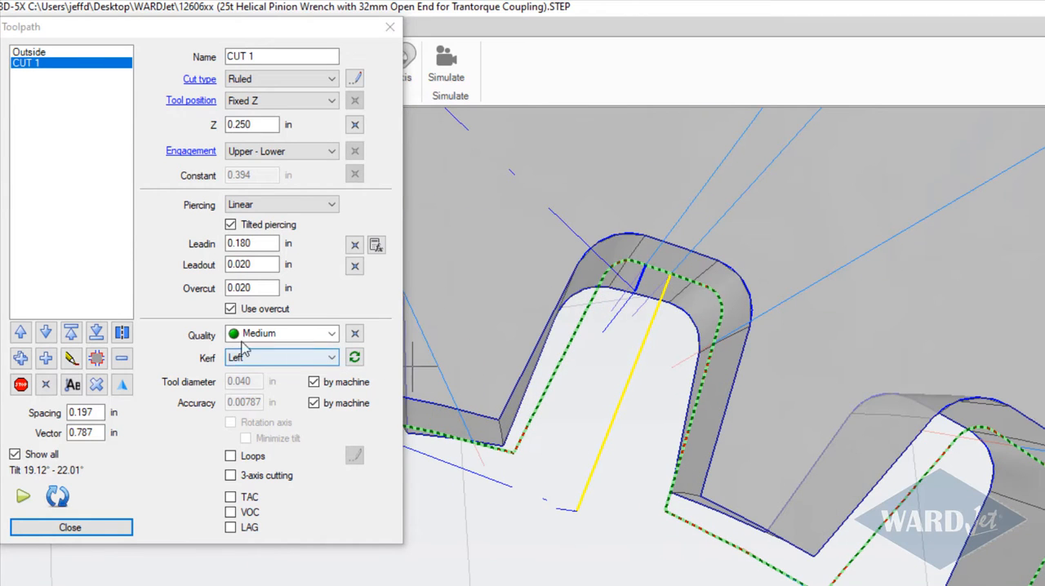
left_click(330, 335)
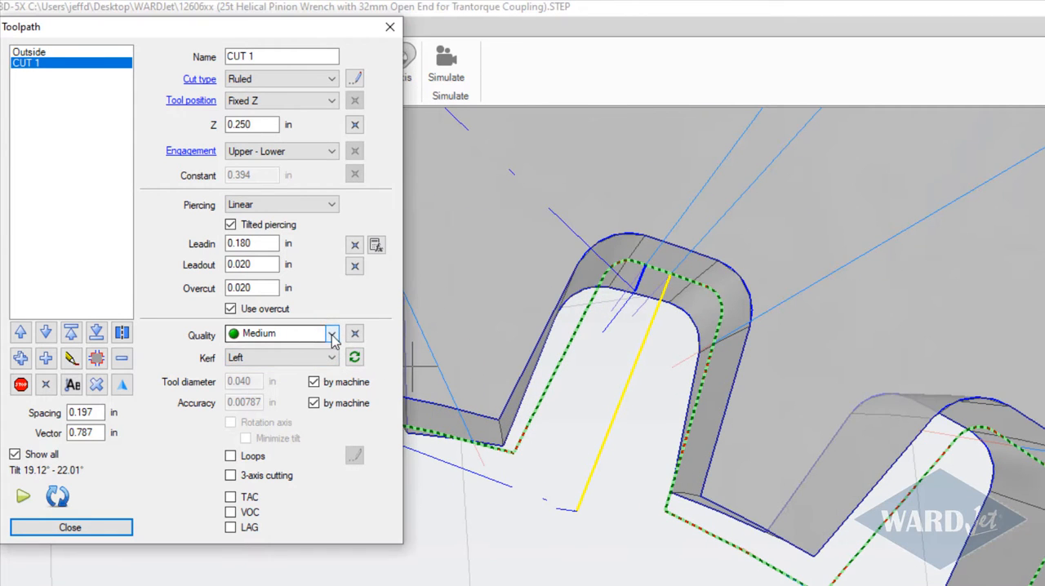
left_click(332, 335)
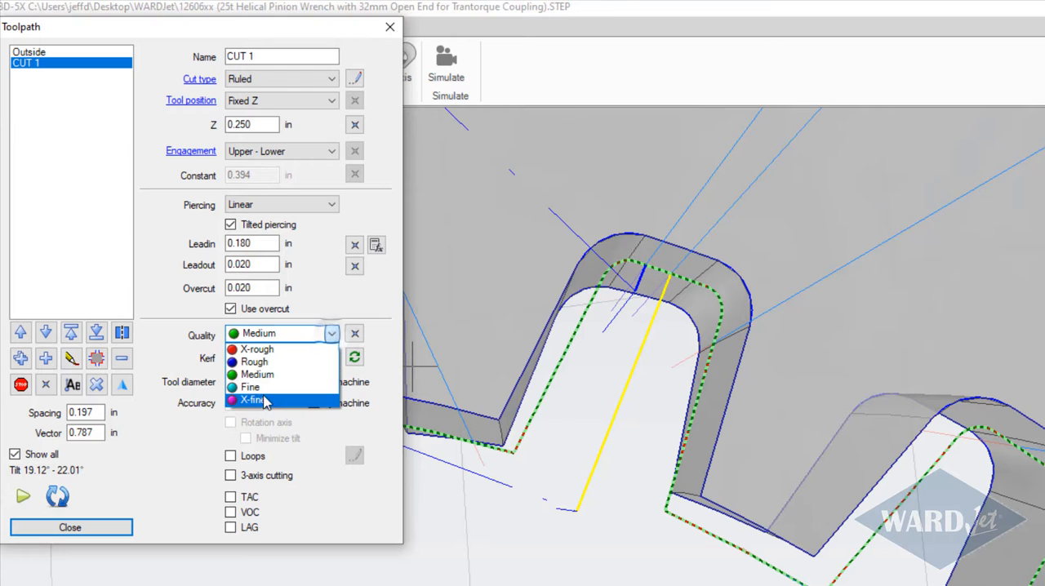
left_click(263, 400)
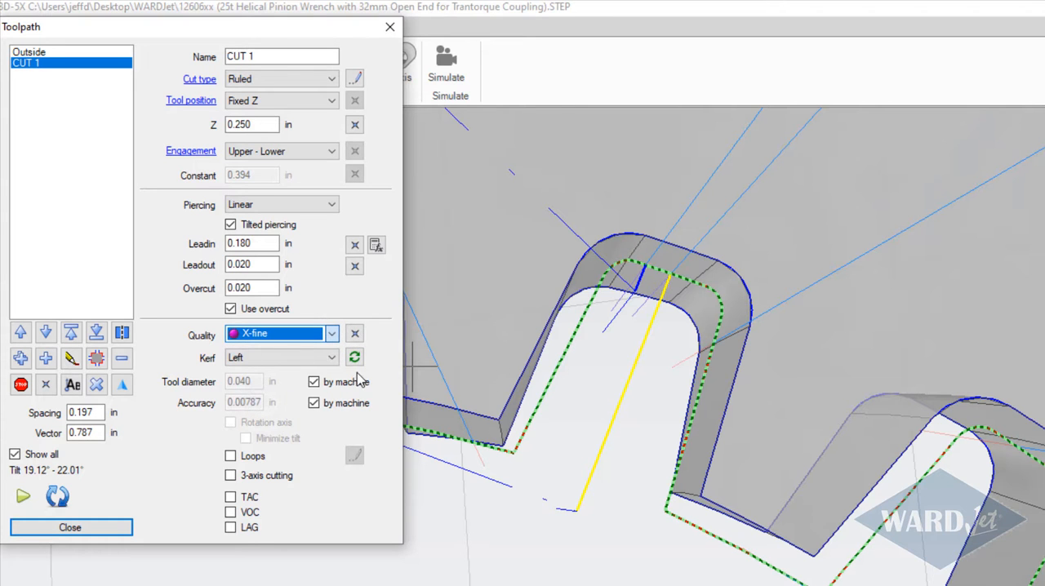
Step: Shorten the displayed tilt vectors of the CUT 1 toolpath to 0.125 in
middle_click_drag(550, 378, 582, 233)
scroll(507, 381, "up", 3)
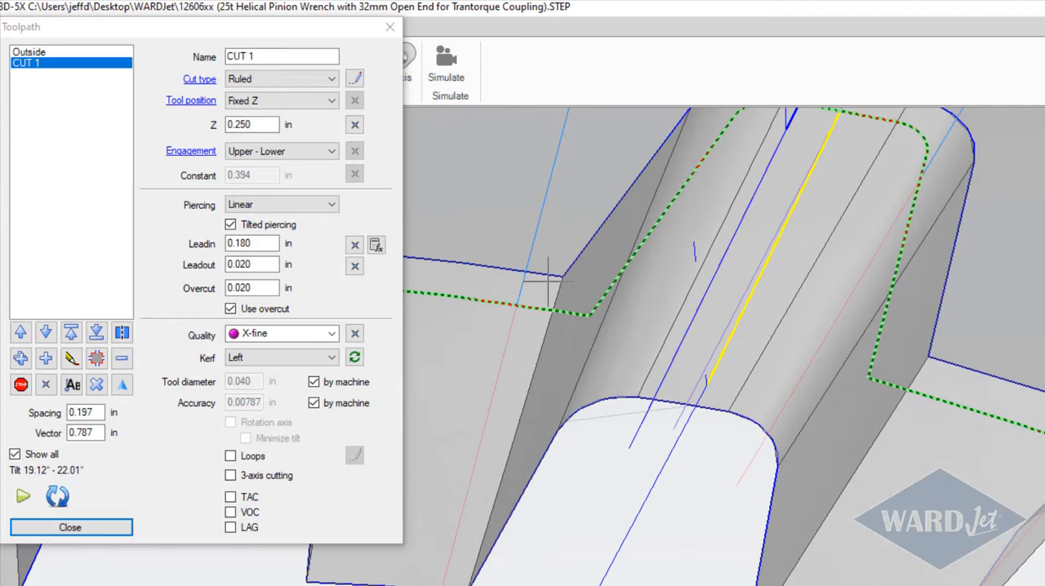
scroll(506, 344, "down", 5)
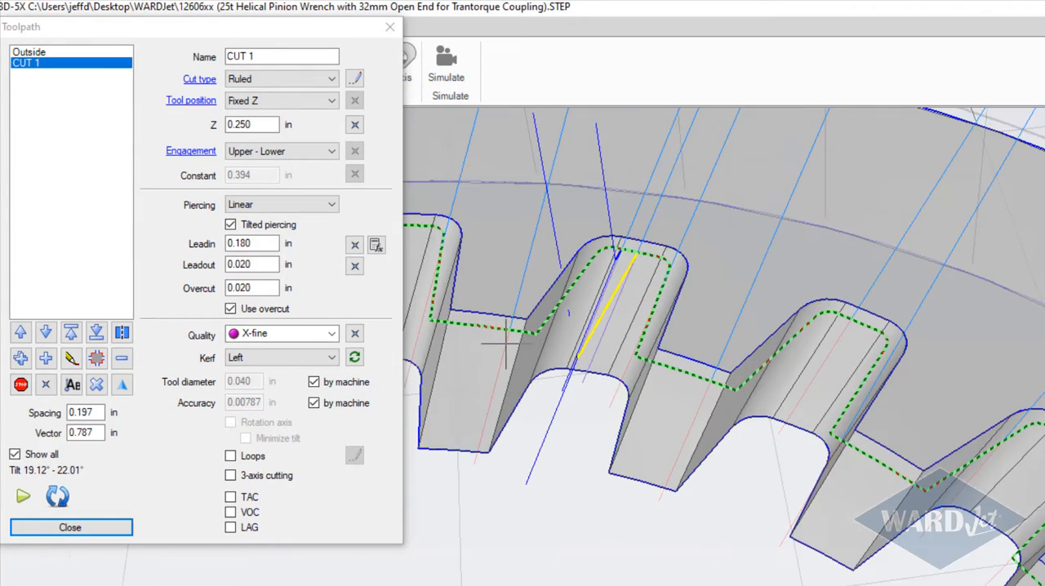
middle_click_drag(660, 306, 504, 425)
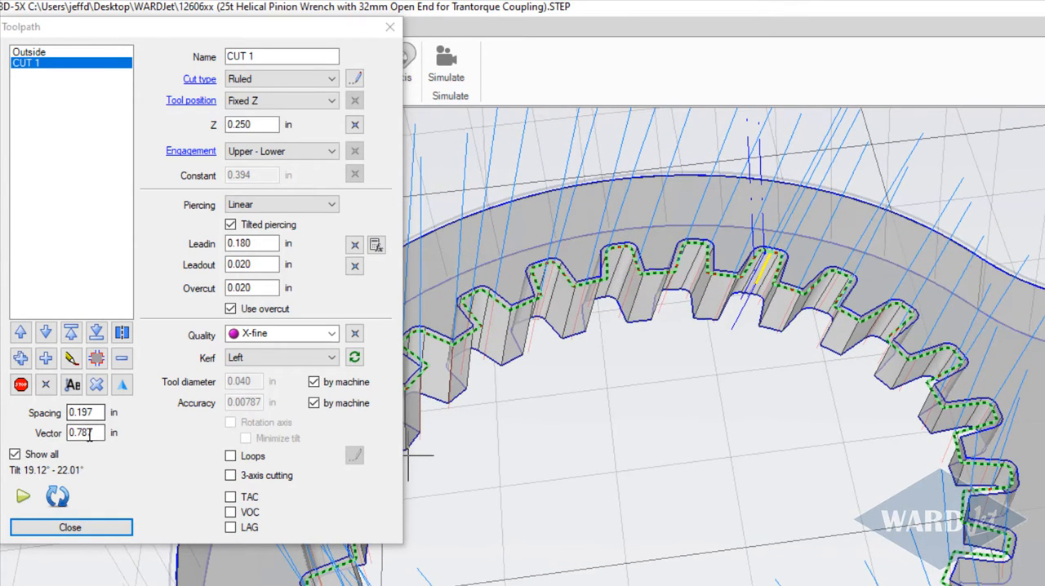
middle_click_drag(537, 425, 351, 372)
scroll(548, 430, "down", 2)
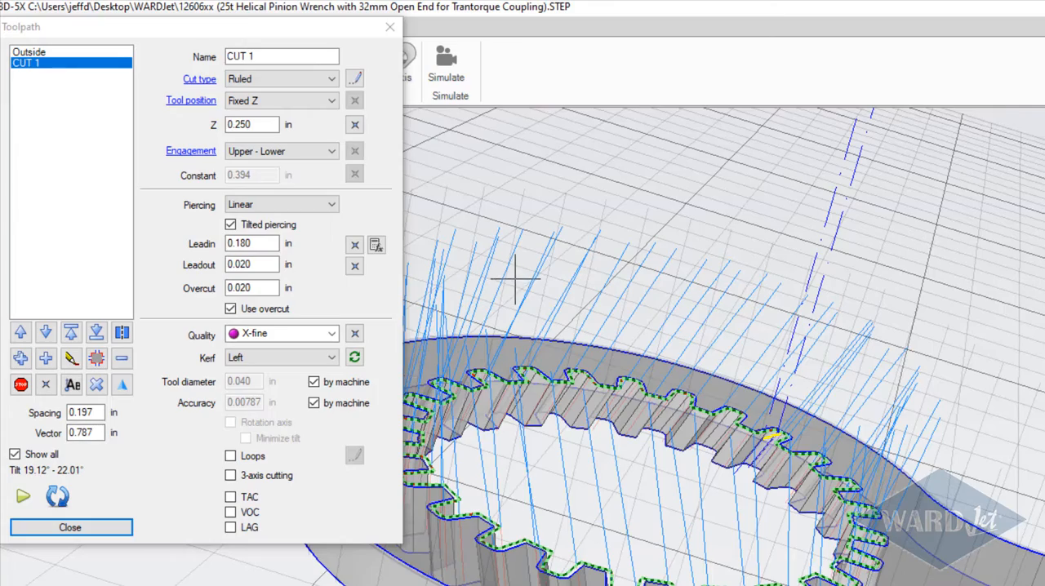
scroll(535, 285, "up", 2)
mouse_move(537, 285)
middle_mouse_down("shift")
mouse_move(567, 194)
mouse_move(548, 274)
middle_mouse_up("shift")
left_click_drag(97, 434, 63, 433)
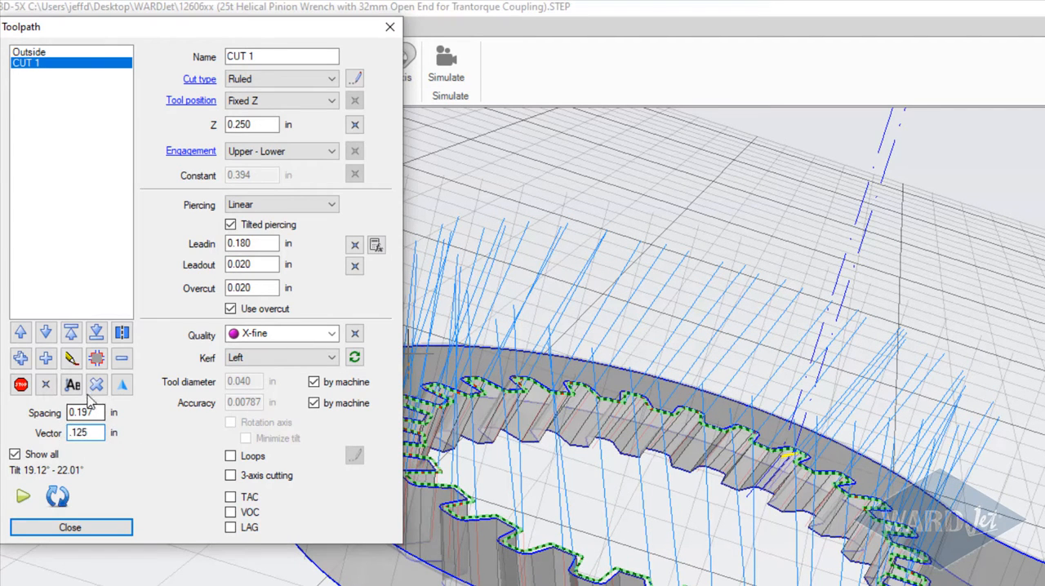
left_click(94, 415)
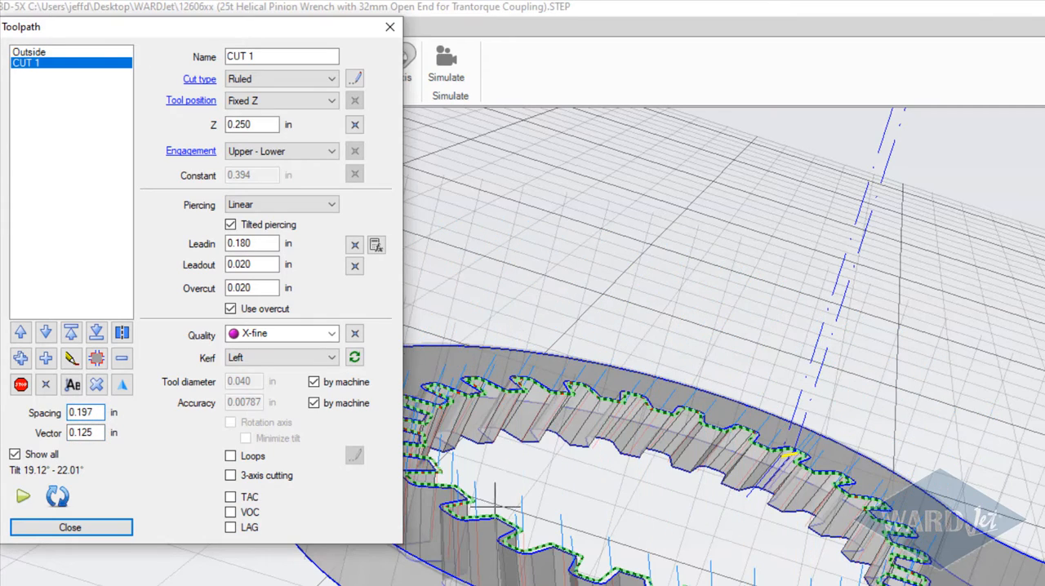
Step: Set the spacing of the tilt vectors along the CUT 1 toolpath to 0.1 in
scroll(495, 507, "up", 8)
middle_click_drag(675, 361, 626, 508)
scroll(646, 301, "up", 5)
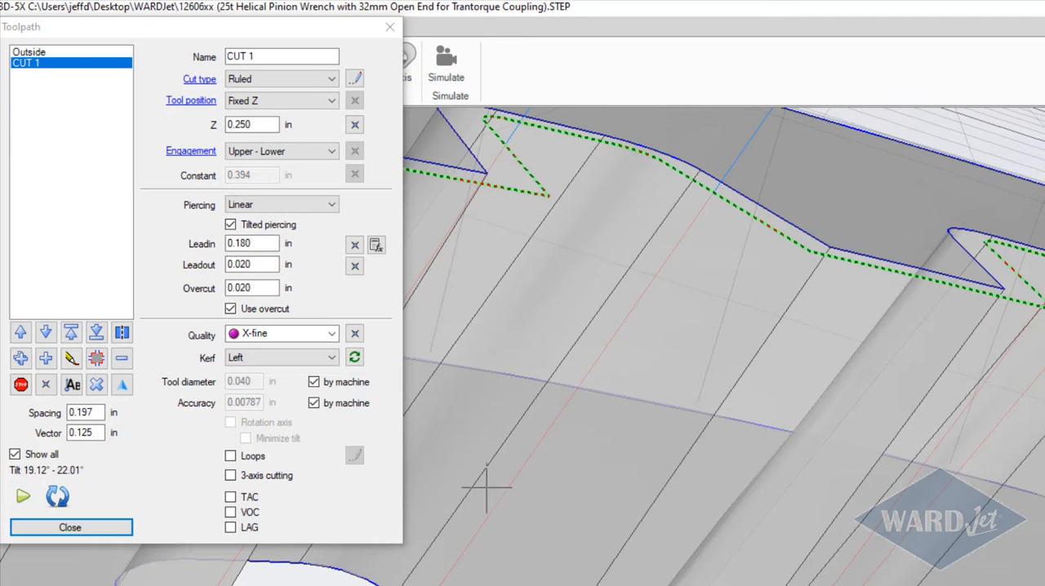
scroll(707, 323, "down", 4)
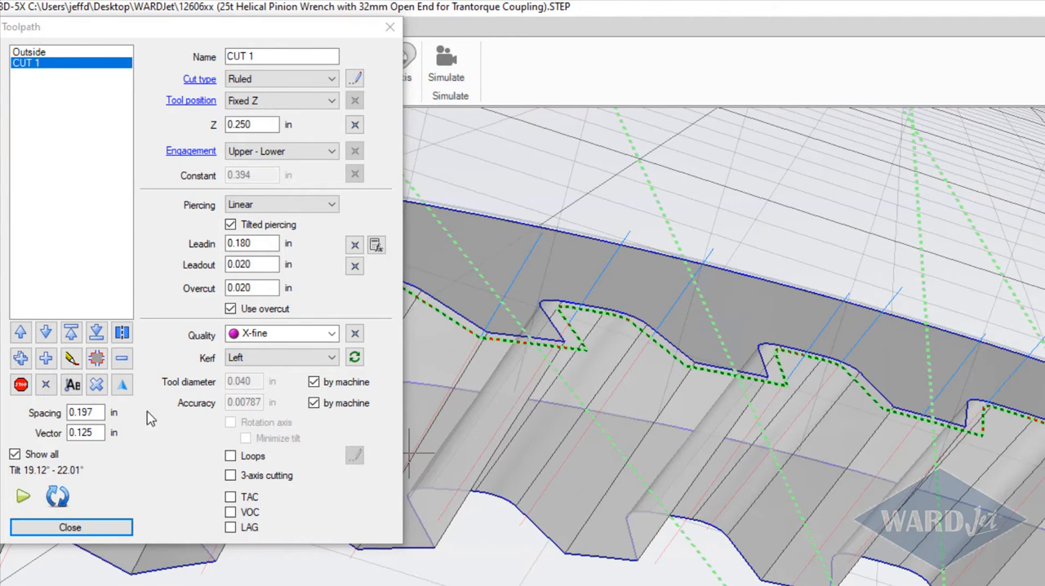
left_click_drag(99, 413, 37, 417)
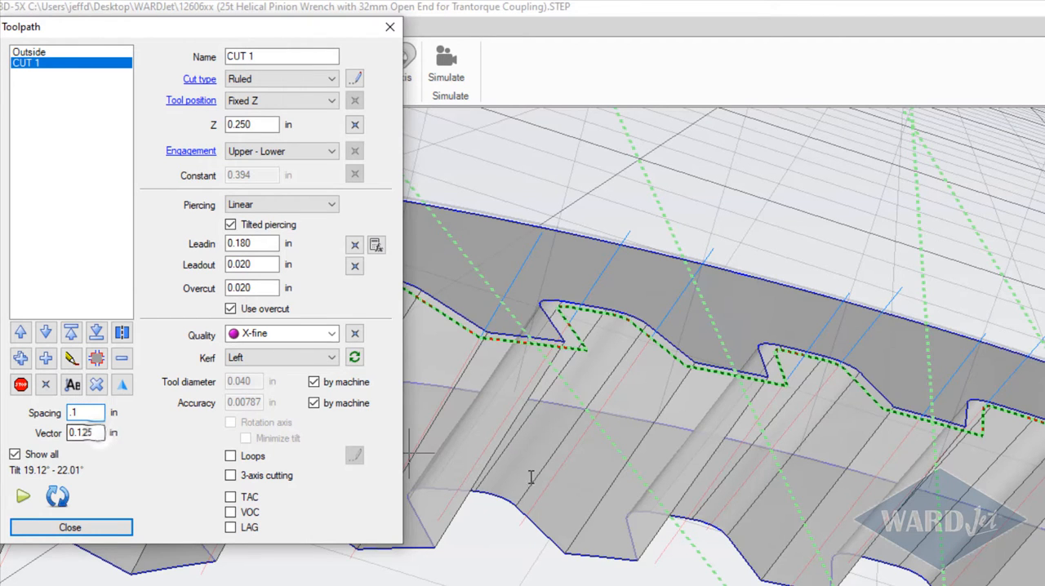
key("Tab")
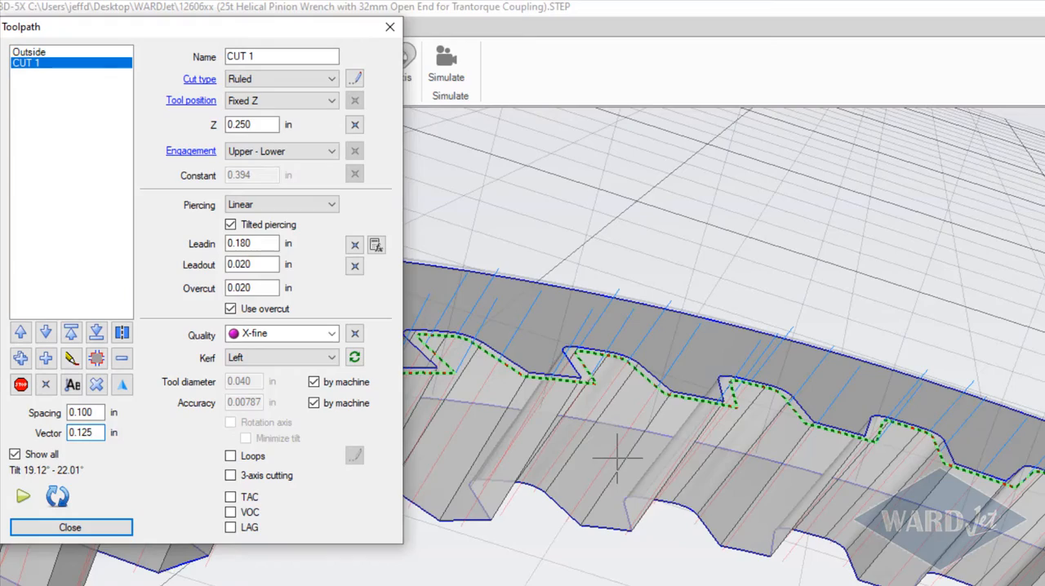
Step: Move the CUT 1 toolpath ahead of Outside in the cutting order and rename it Inside
scroll(638, 499, "down", 3)
middle_click_drag(665, 529, 595, 500)
scroll(692, 442, "up", 2)
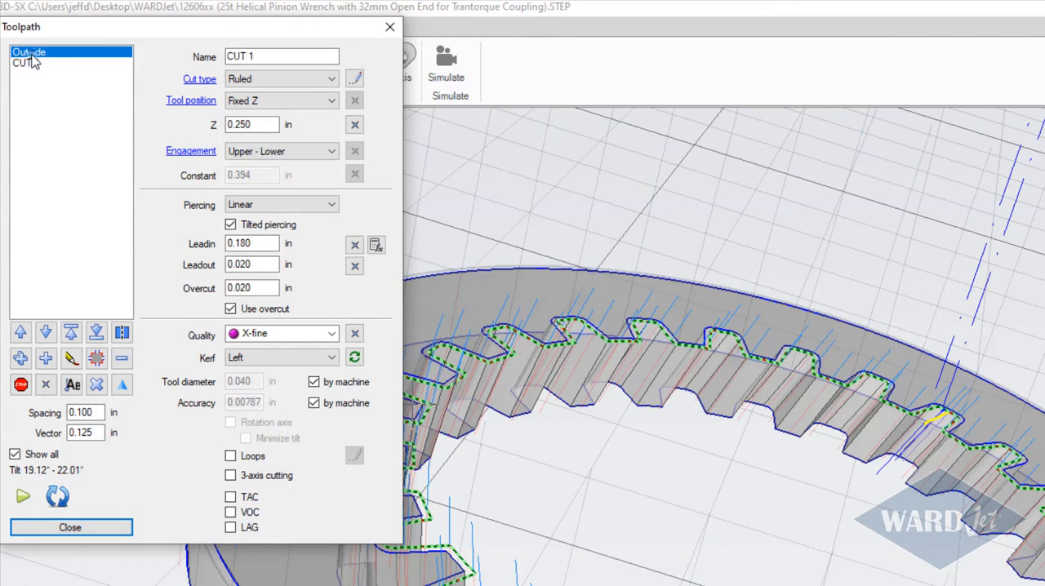
left_click(29, 51)
left_click(26, 63)
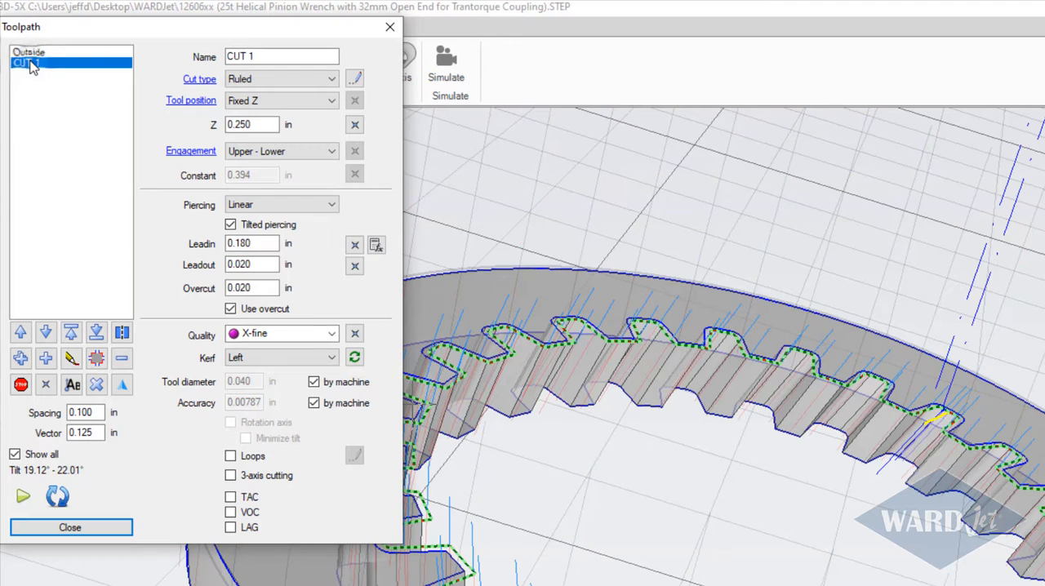
left_click(20, 333)
left_click_drag(269, 56, 199, 57)
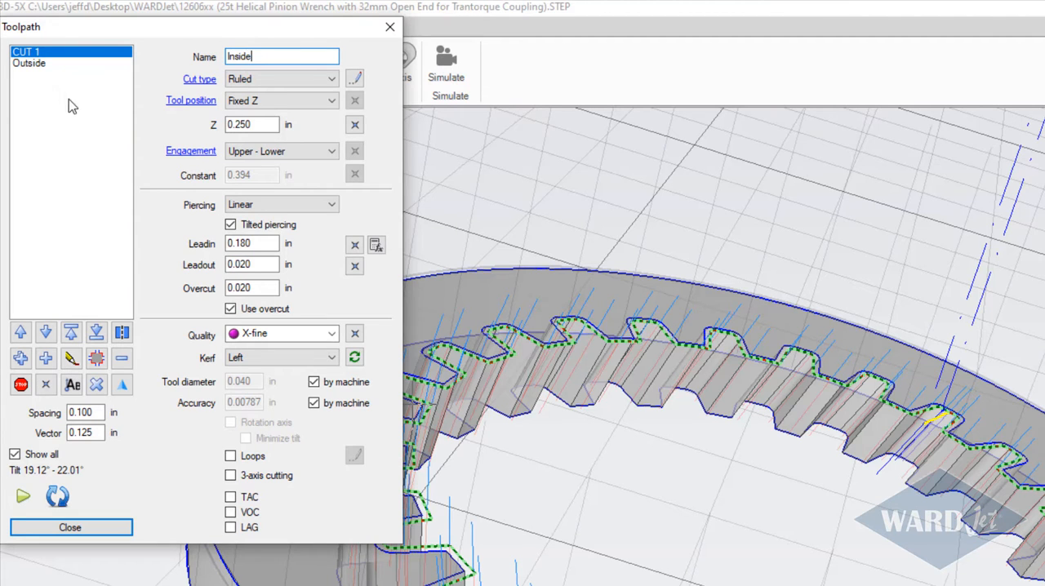
left_click(60, 71)
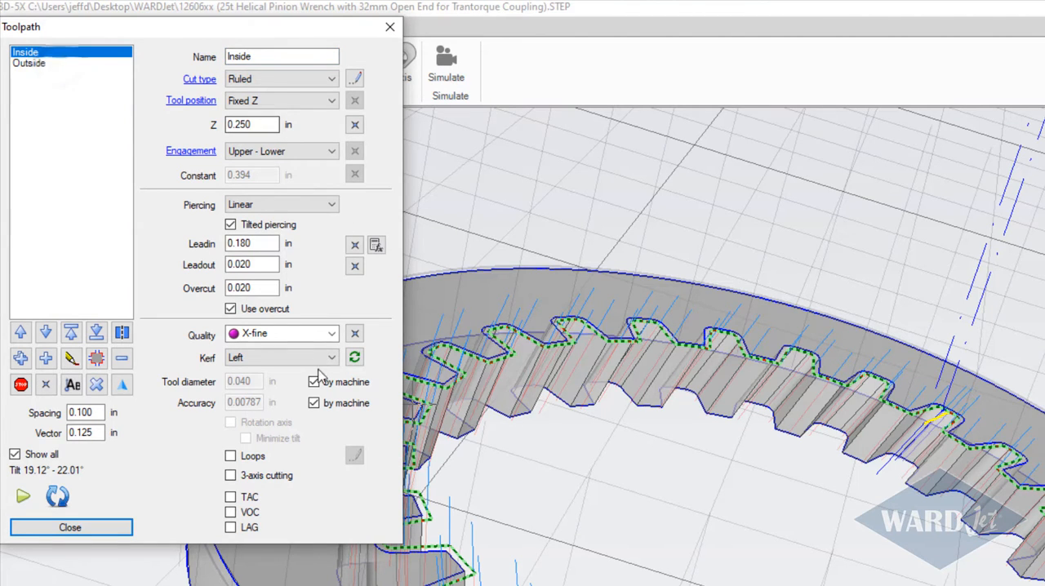
Step: Run the cutting simulation of the Inside toolpath and watch the head travel around the teeth up close
scroll(645, 396, "down", 3)
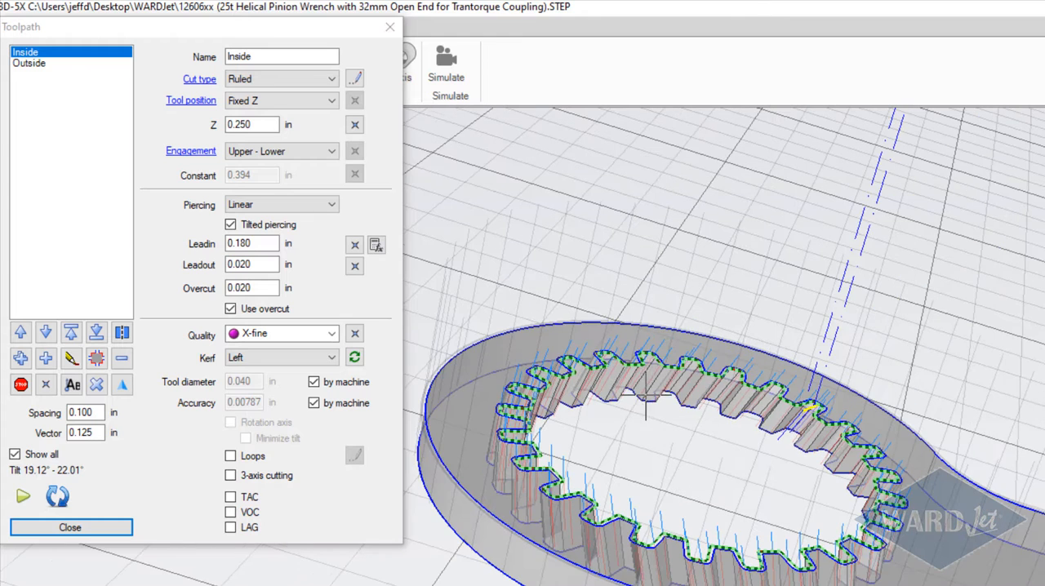
left_click(23, 497)
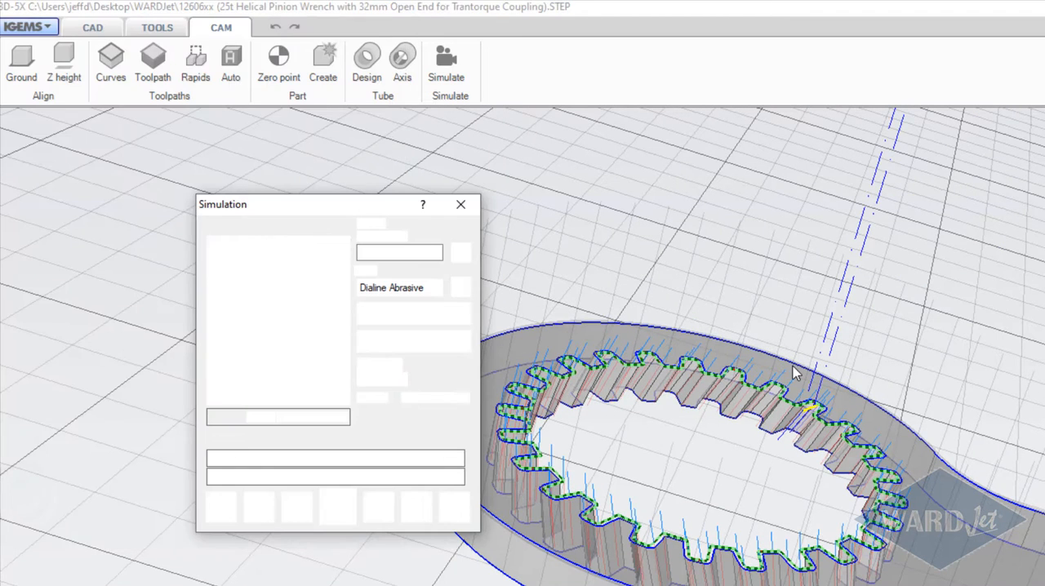
scroll(791, 366, "down", 4)
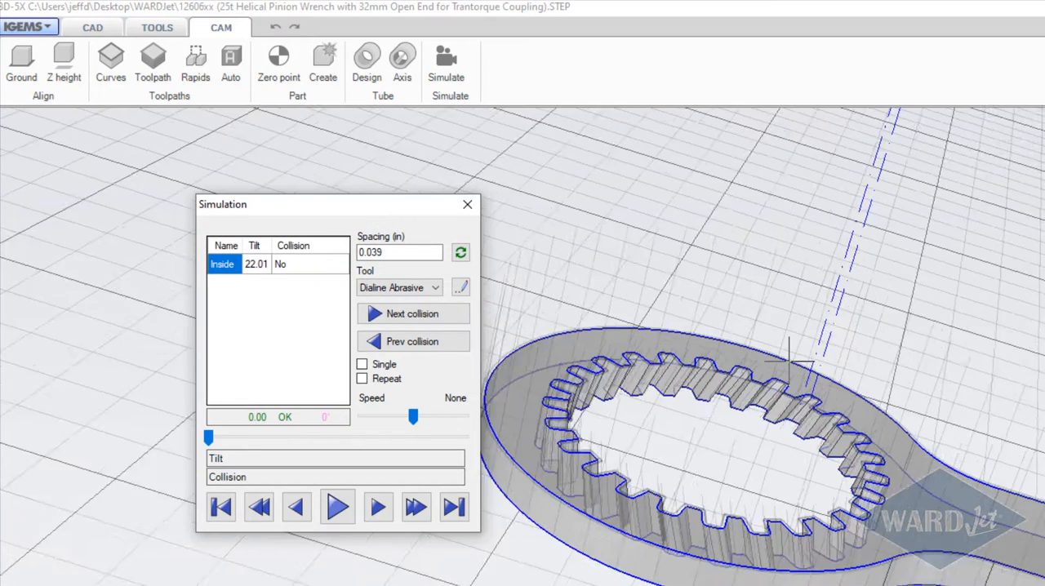
middle_click_drag(789, 361, 740, 410)
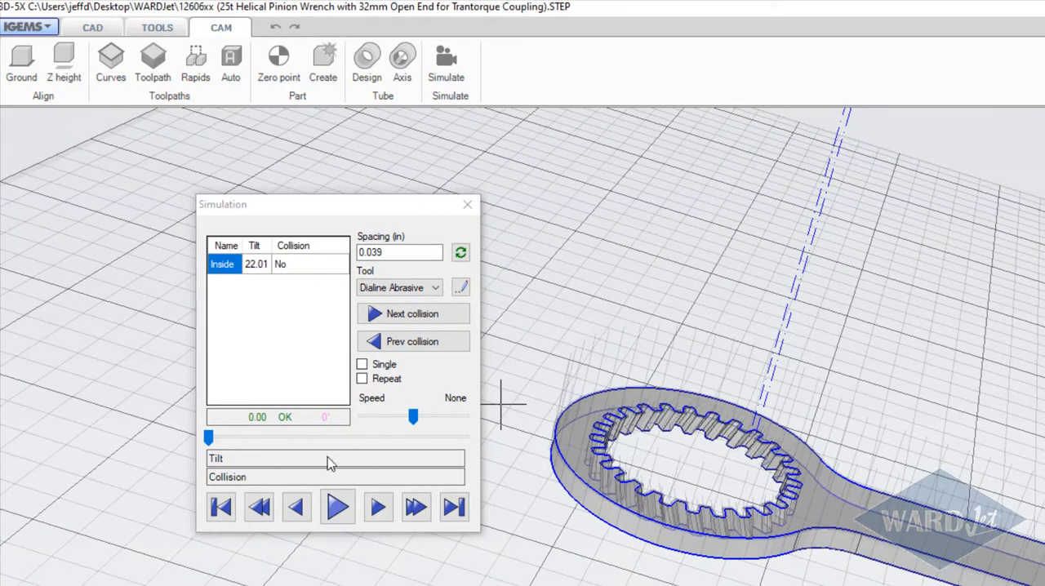
left_click(337, 507)
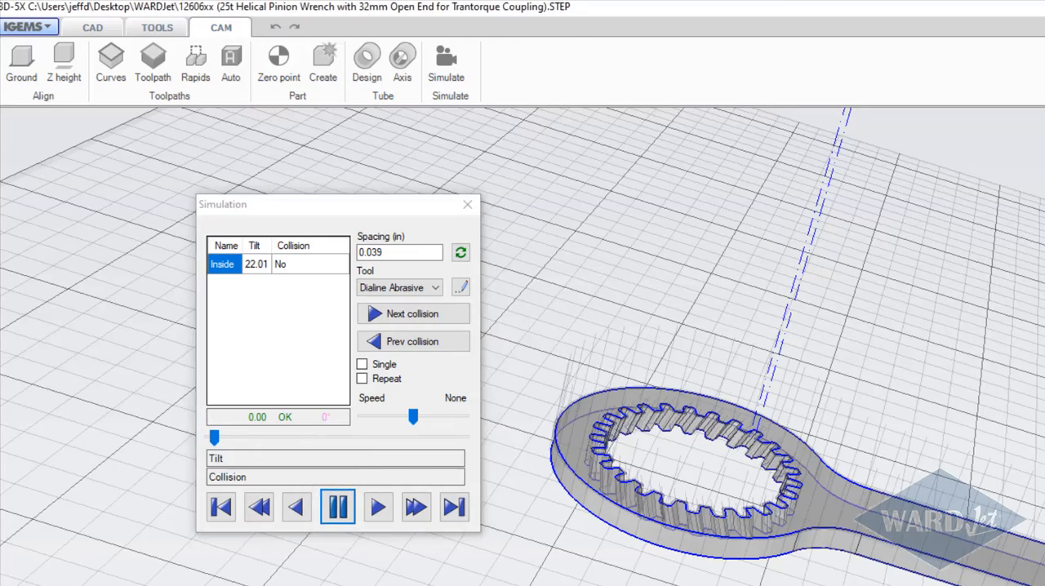
scroll(645, 423, "down", 4)
scroll(646, 424, "up", 3)
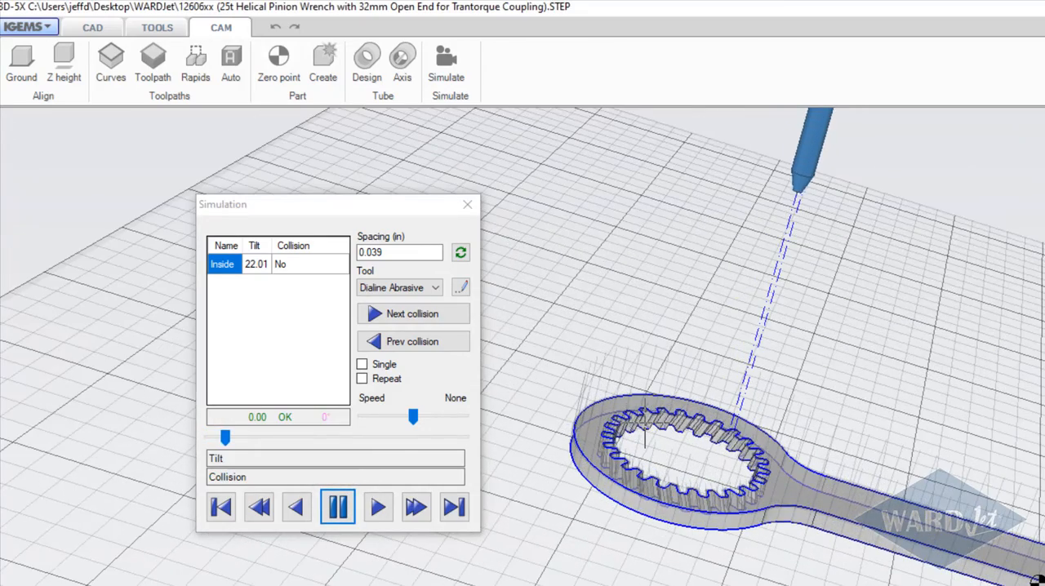
scroll(645, 441, "up", 5)
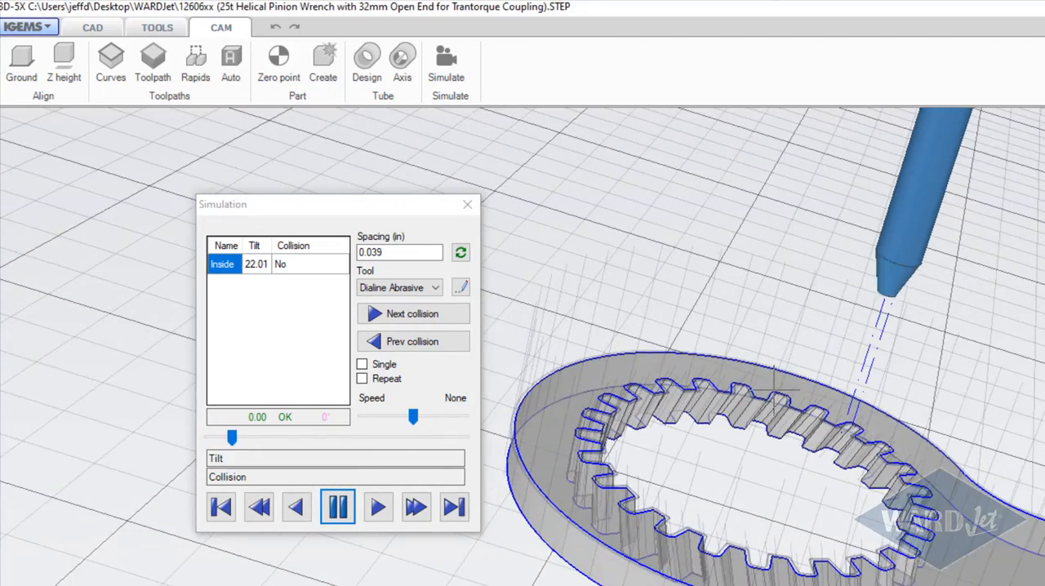
middle_click_drag(774, 390, 762, 381)
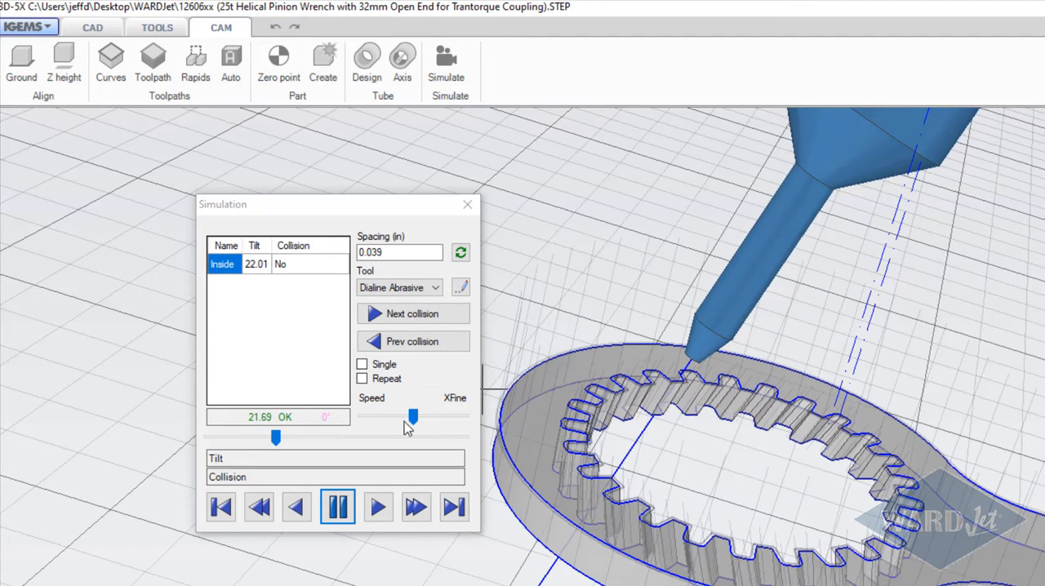
Step: Speed up the Inside toolpath simulation, let it play to the end and close it
left_click_drag(412, 418, 430, 422)
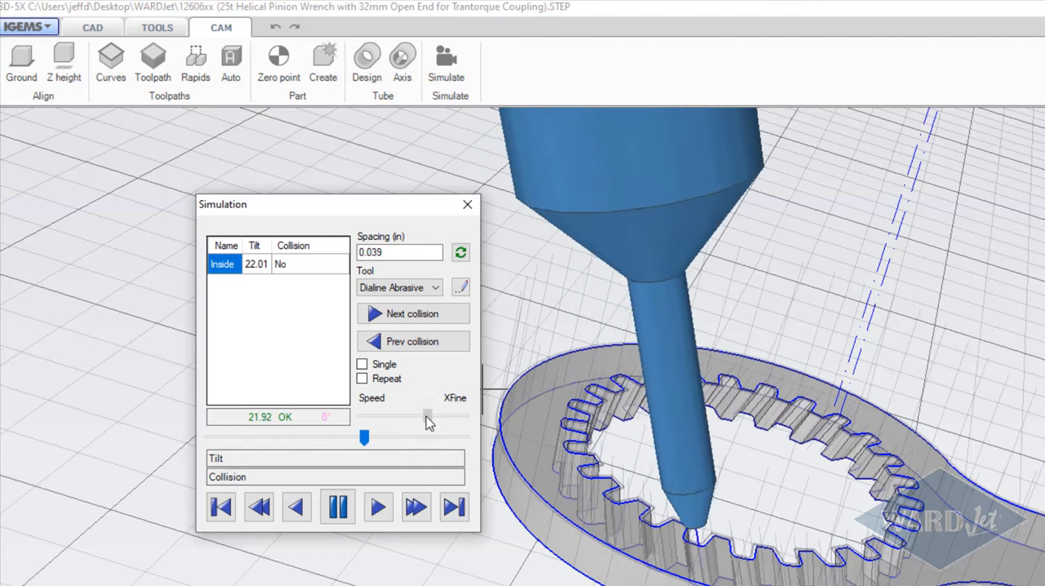
mouse_move(429, 422)
left_mouse_down()
mouse_move(408, 422)
mouse_move(435, 419)
left_mouse_up()
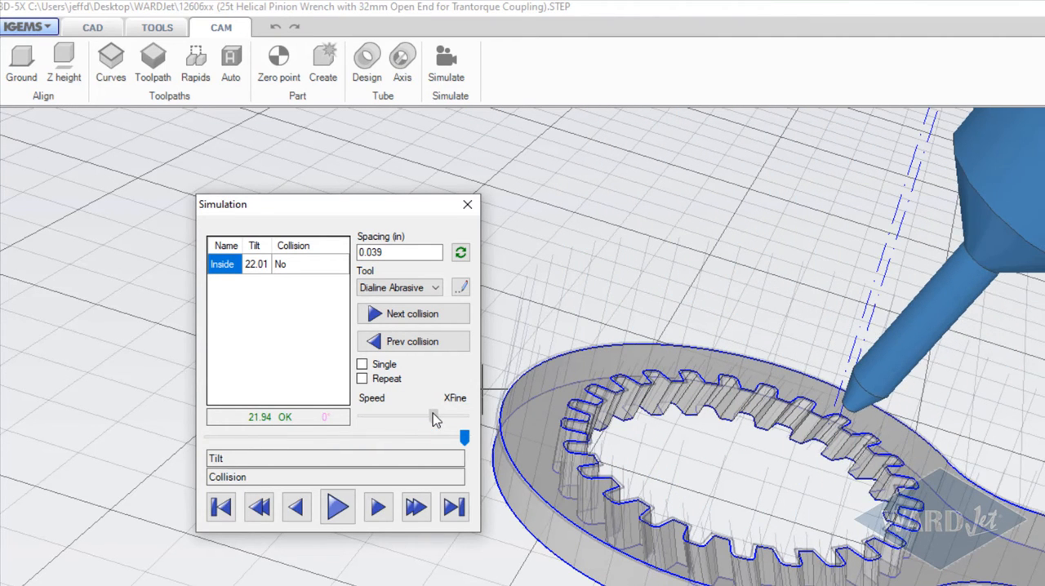
left_click(468, 206)
Step: Close the toolpath settings and set all rapid moves by distance with a 0.5 in offset from the part
scroll(582, 313, "down", 6)
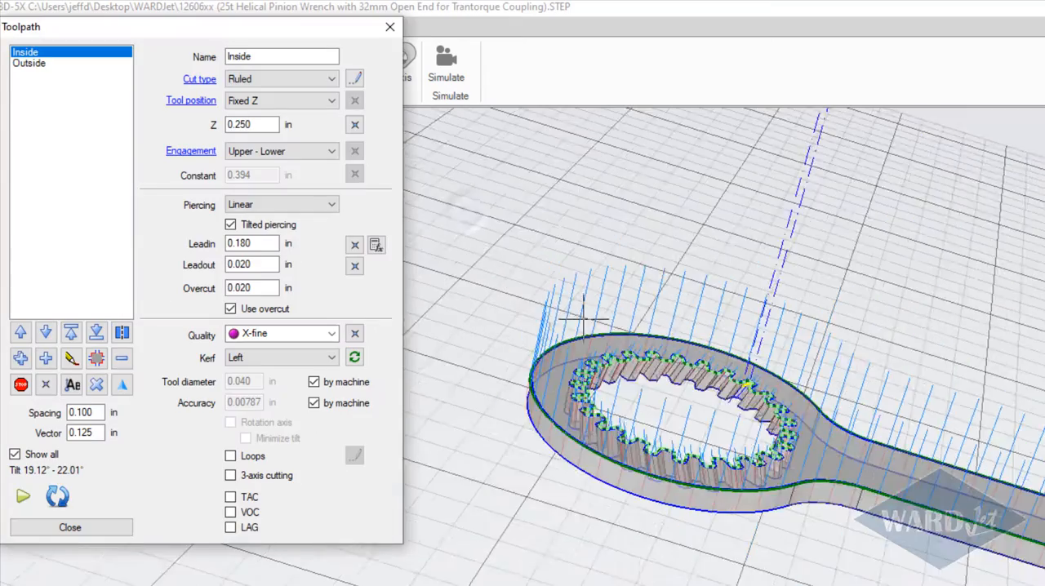
middle_click_drag(655, 363, 623, 376)
scroll(742, 406, "up", 5)
scroll(742, 406, "down", 5)
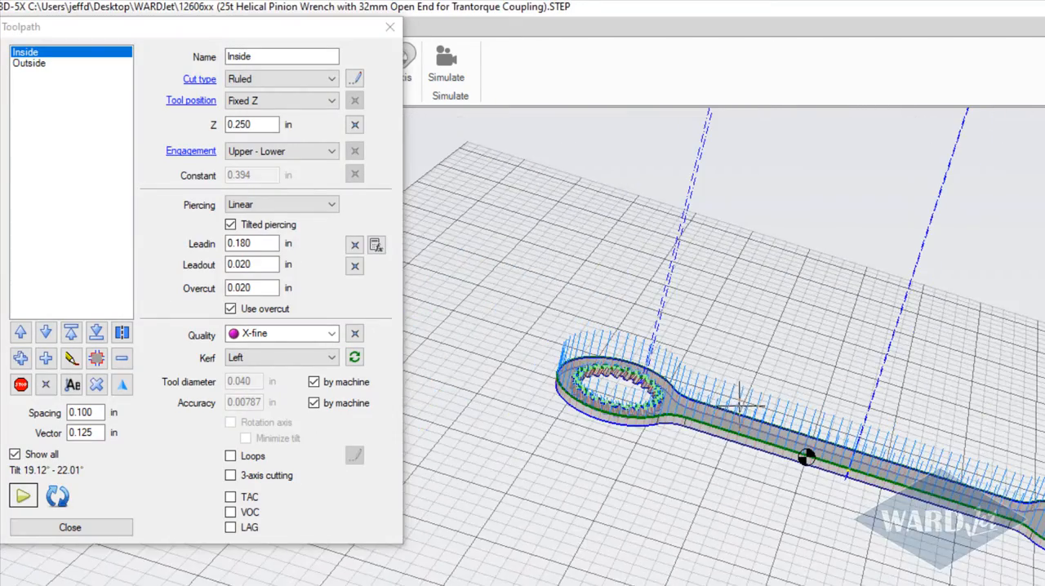
middle_click_drag(707, 426, 675, 464)
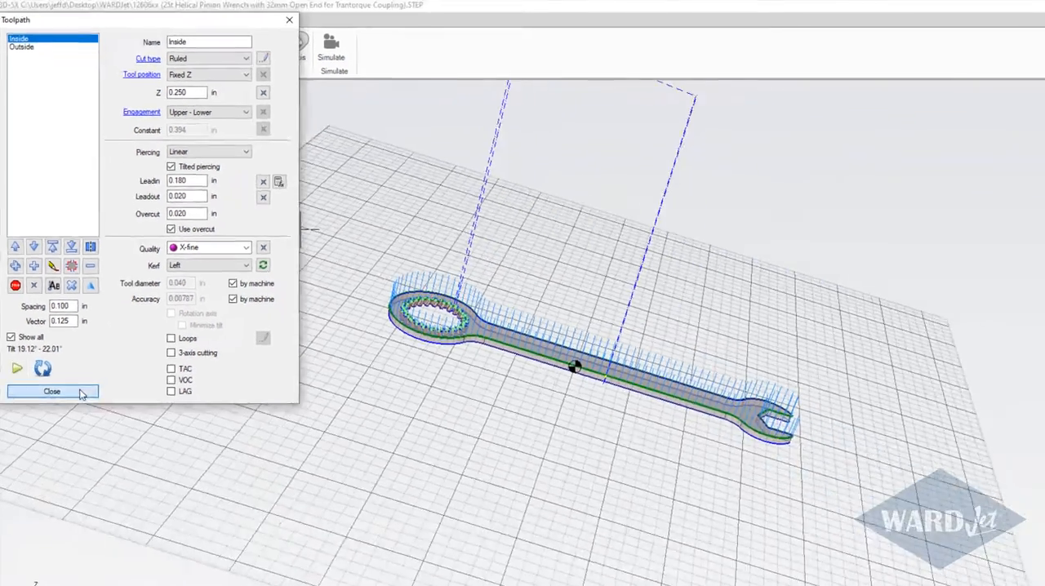
left_click(70, 527)
middle_click_drag(254, 221, 228, 288)
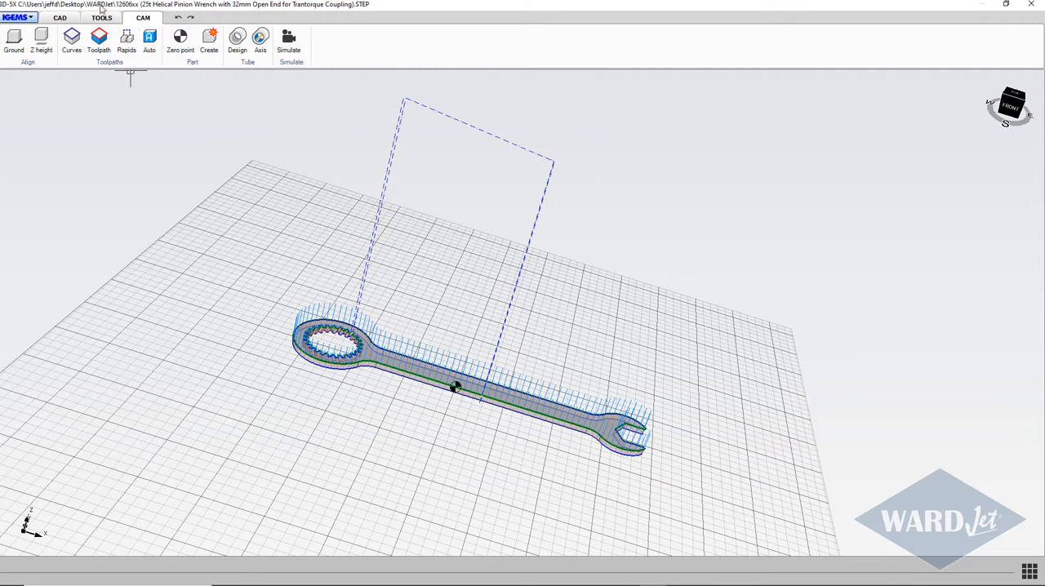
left_click(127, 41)
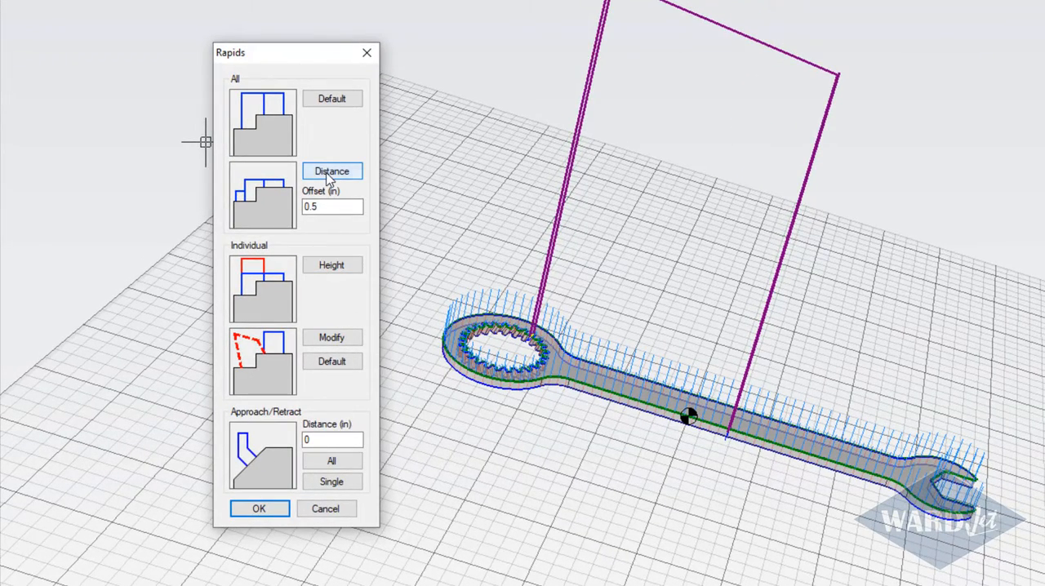
left_click(329, 175)
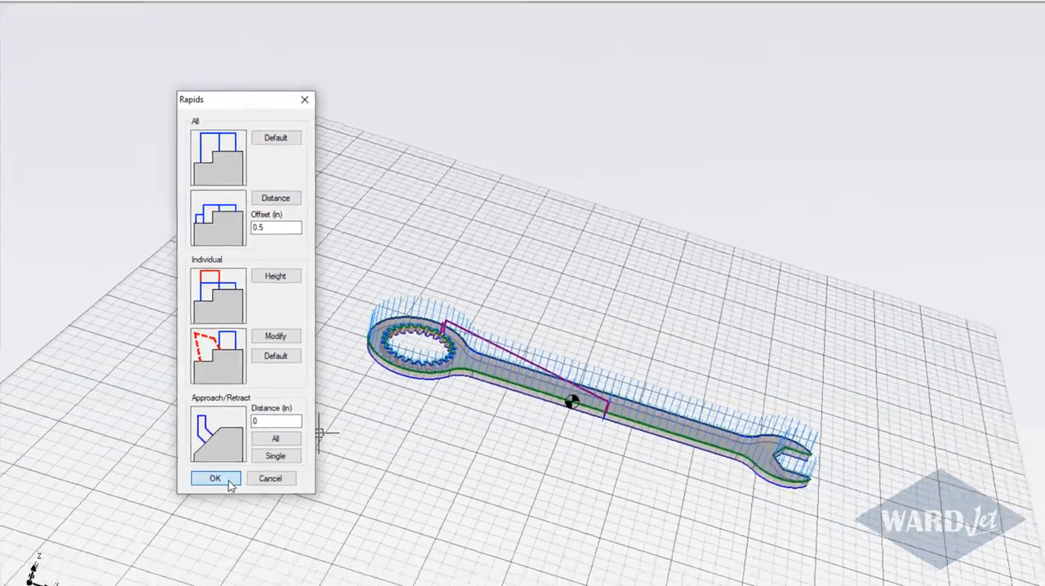
left_click(214, 479)
Step: Set the zero point on the front corner of the part's bounding box beside the wrench's ring end, using the Box snap
scroll(376, 365, "up", 5)
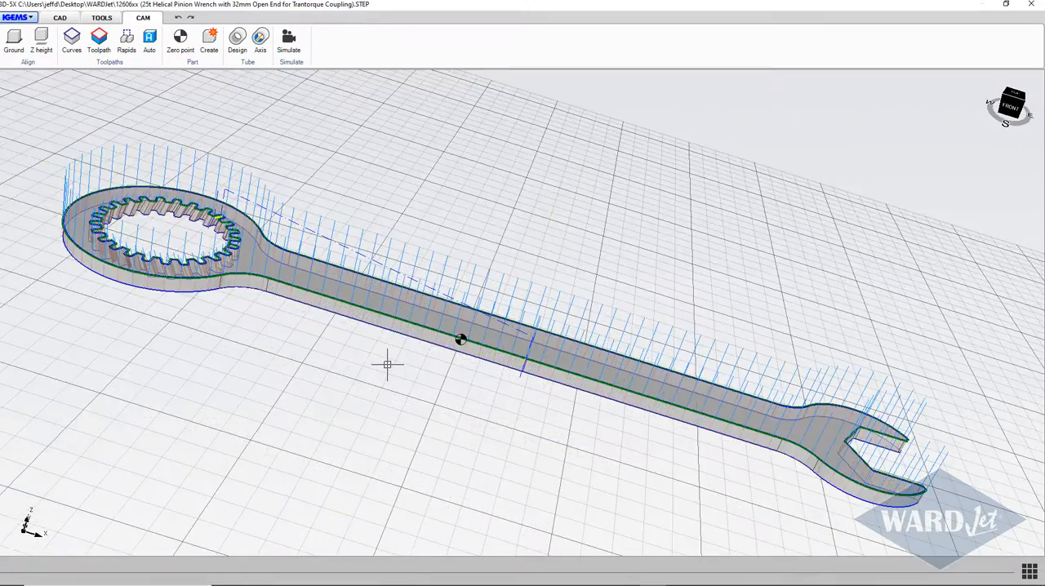
scroll(387, 364, "down", 4)
middle_click_drag(388, 364, 367, 429)
scroll(416, 358, "up", 6)
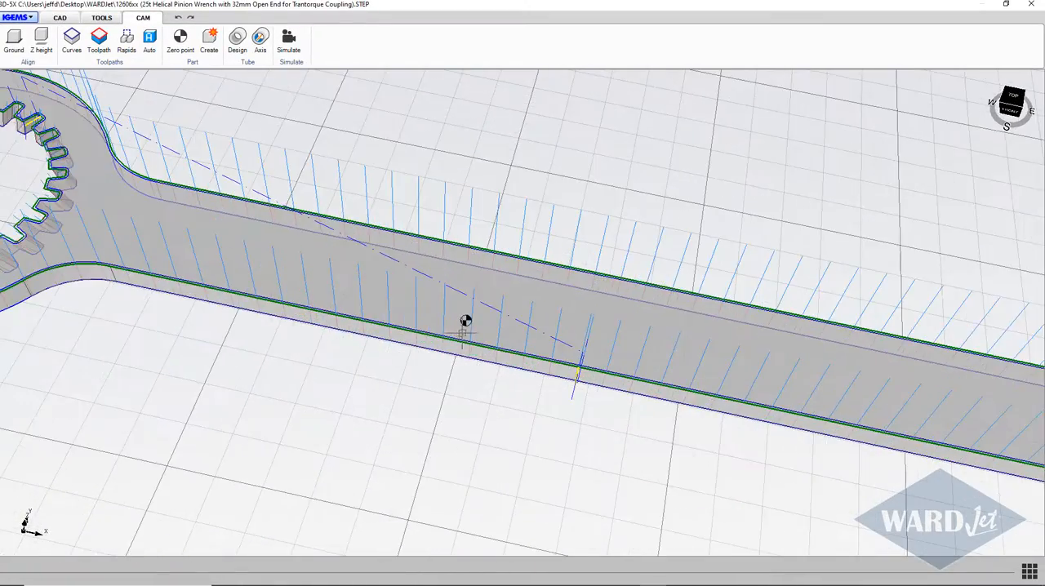
middle_click_drag(466, 321, 355, 300)
scroll(480, 338, "down", 4)
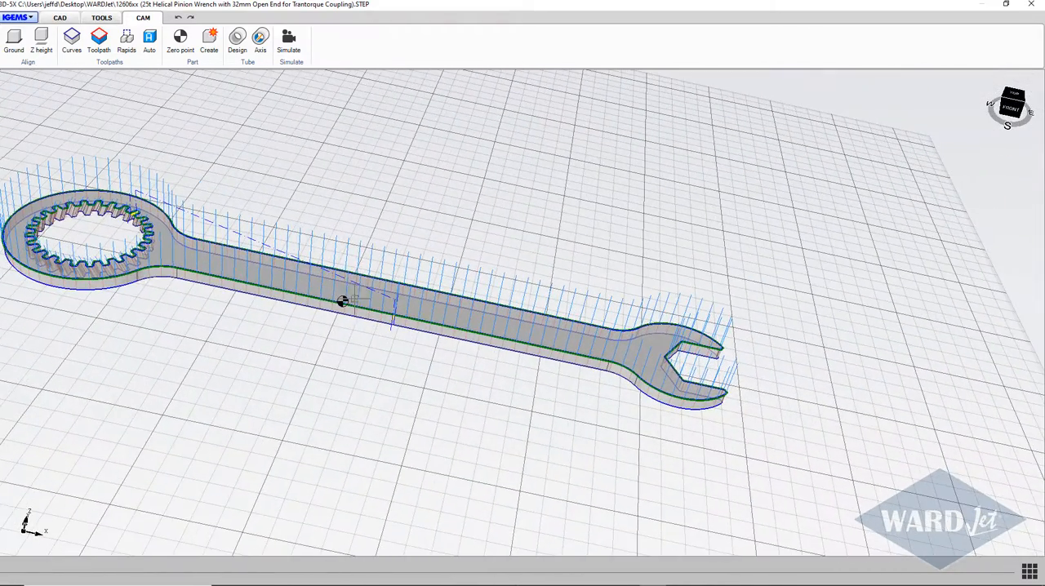
left_click(186, 45)
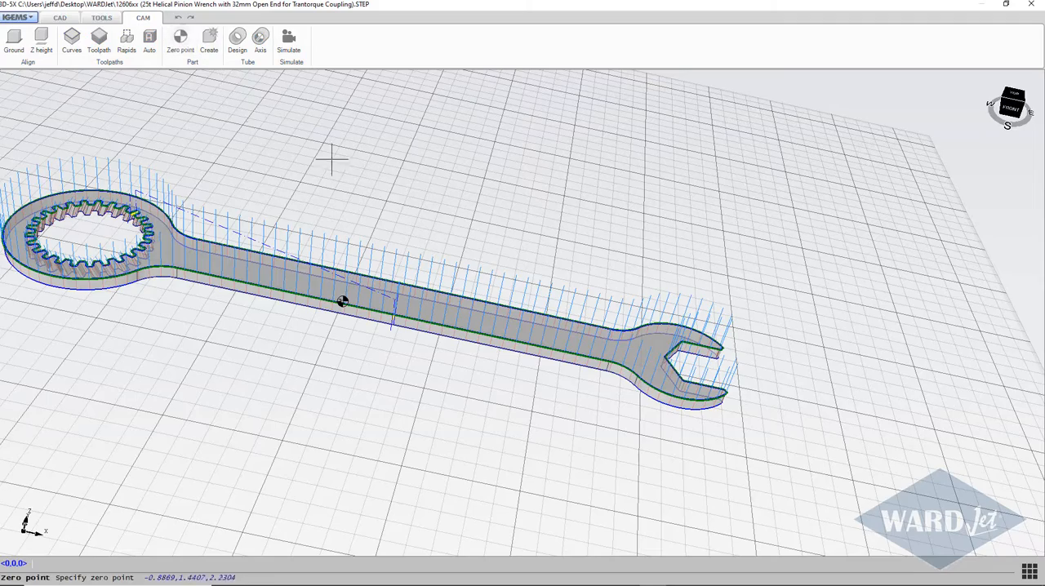
scroll(362, 185, "down", 3)
middle_click_drag(339, 192, 339, 282)
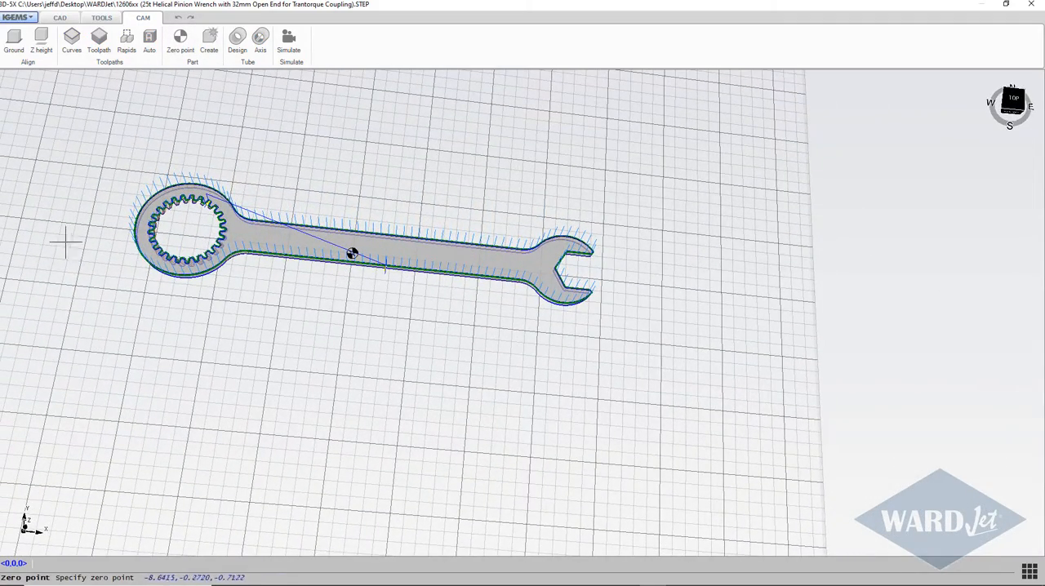
right_click(259, 308)
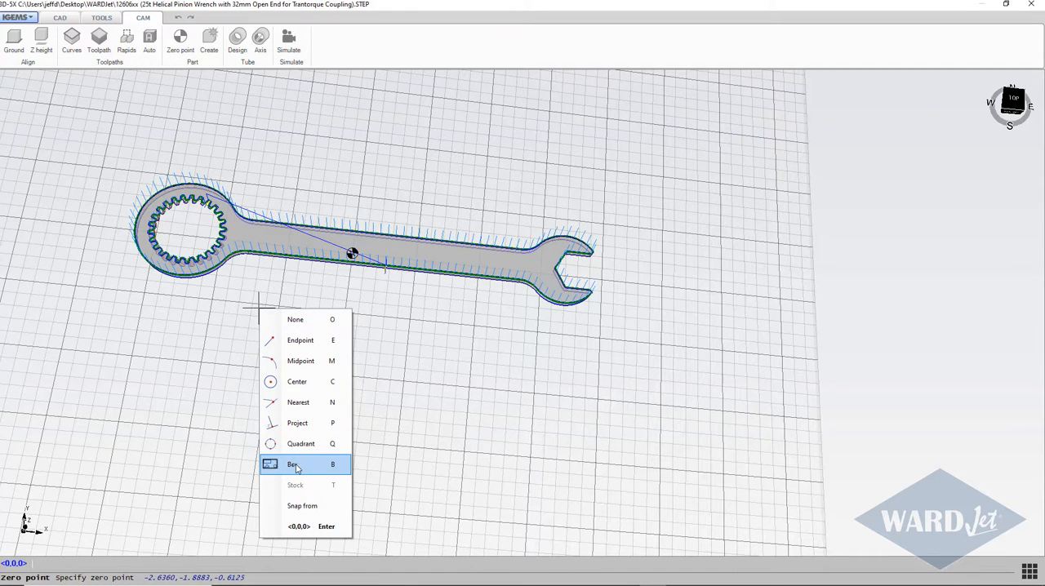
left_click(296, 467)
scroll(133, 291, "up", 6)
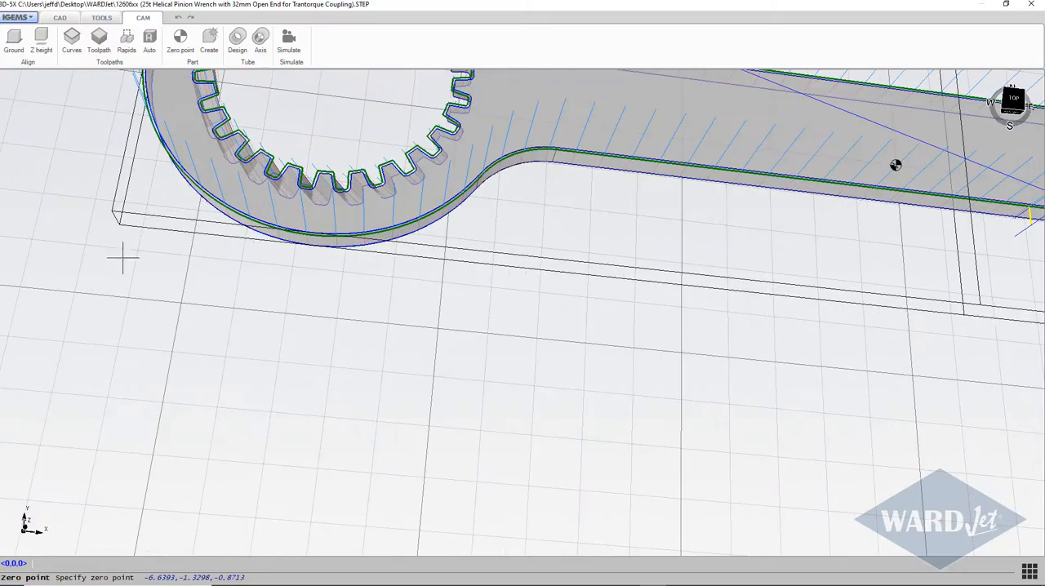
mouse_move(115, 209)
middle_mouse_down()
mouse_move(122, 128)
mouse_move(116, 190)
middle_mouse_up()
left_click(114, 206)
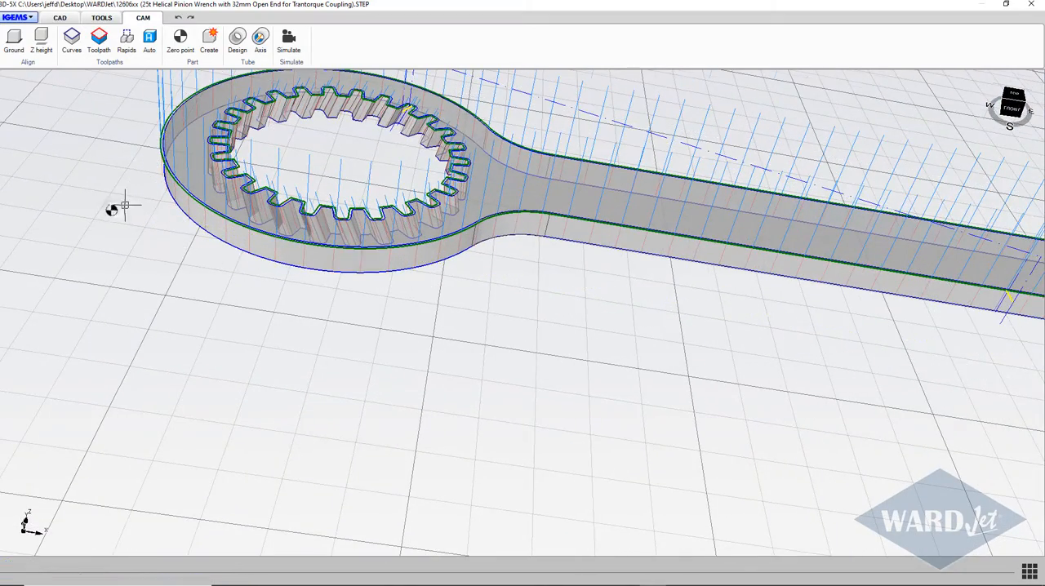
Step: Examine the zero point's position relative to the whole wrench and its toolpaths from several angles
scroll(127, 206, "down", 2)
middle_click_drag(141, 234, 142, 304)
left_click_drag(142, 304, 156, 281)
scroll(204, 263, "up", 3)
scroll(207, 259, "down", 4)
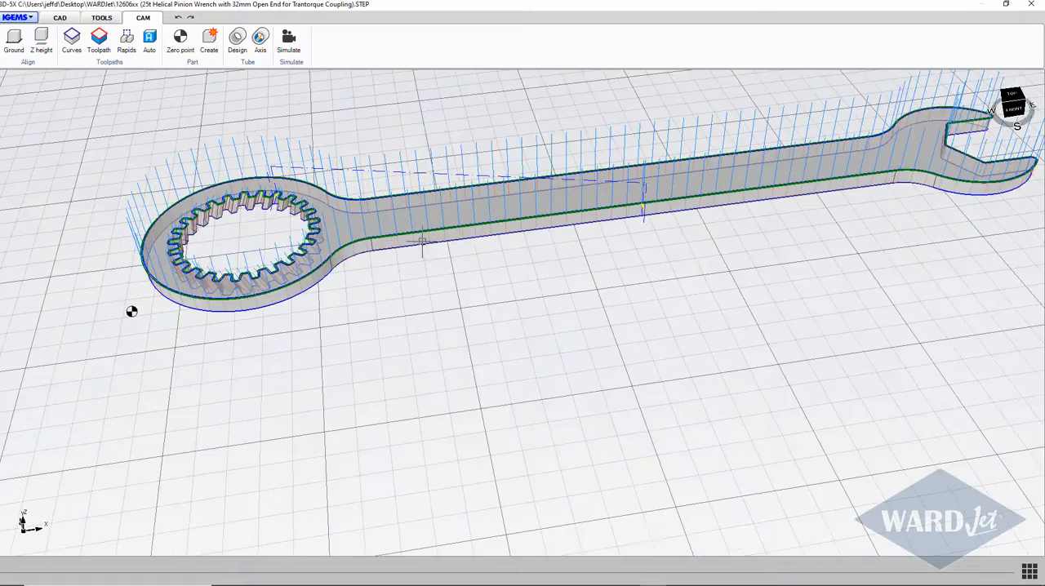
scroll(467, 269, "down", 2)
middle_click_drag(469, 272, 281, 412)
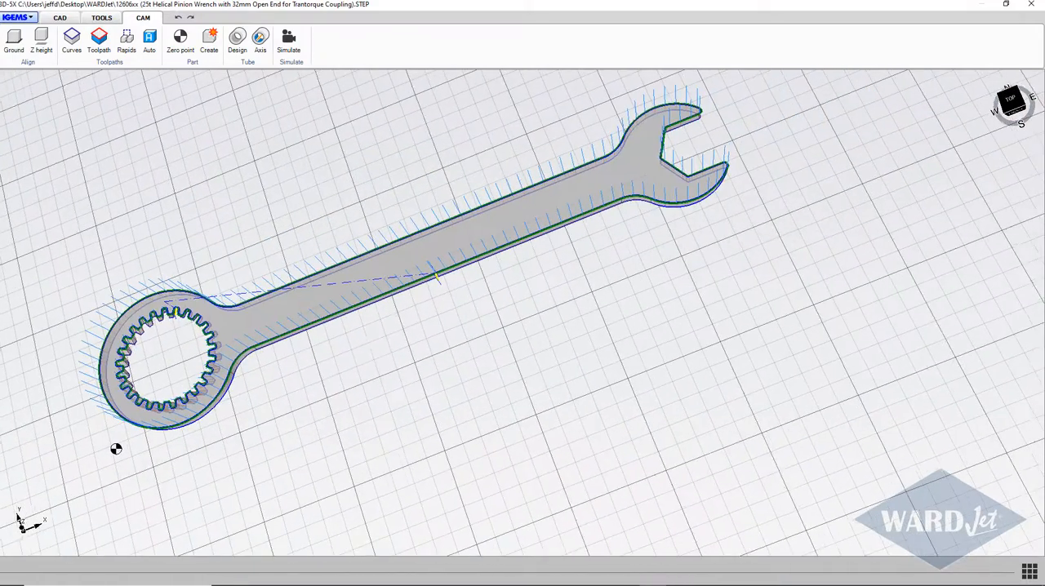
scroll(411, 315, "down", 1)
scroll(411, 315, "down", 2)
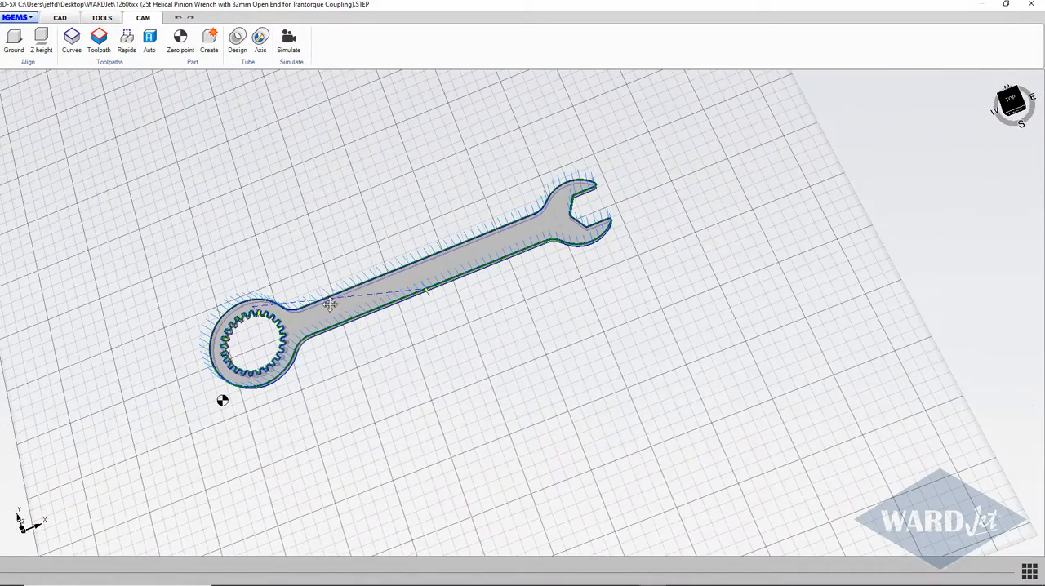
middle_click_drag(330, 304, 308, 284)
Step: Simulate the complete cut of the Inside and Outside toolpaths at a faster playback speed, and close the simulation
left_click(289, 41)
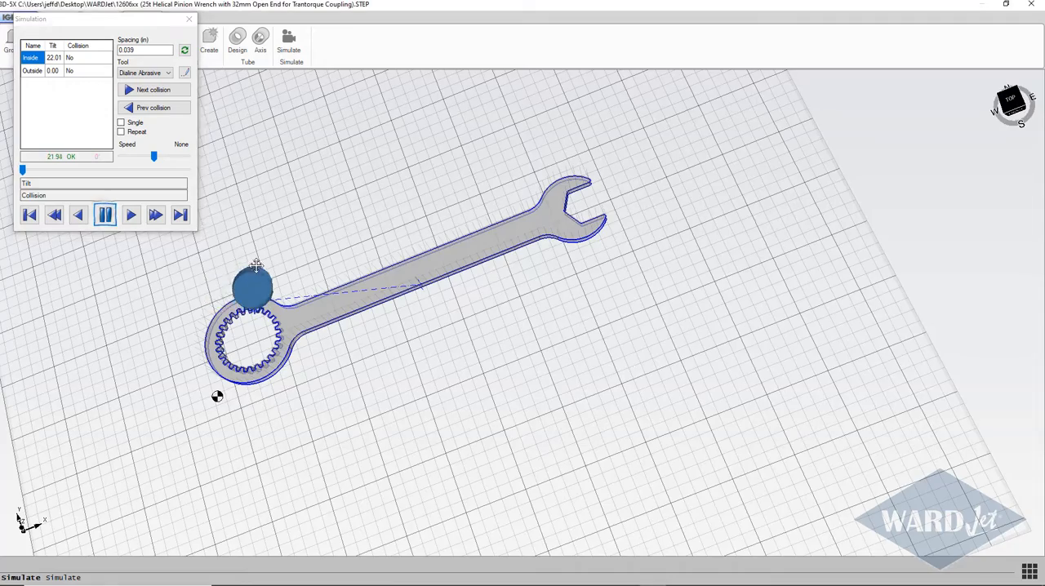
middle_click_drag(258, 264, 220, 168)
scroll(271, 235, "up", 2)
left_click_drag(155, 157, 170, 160)
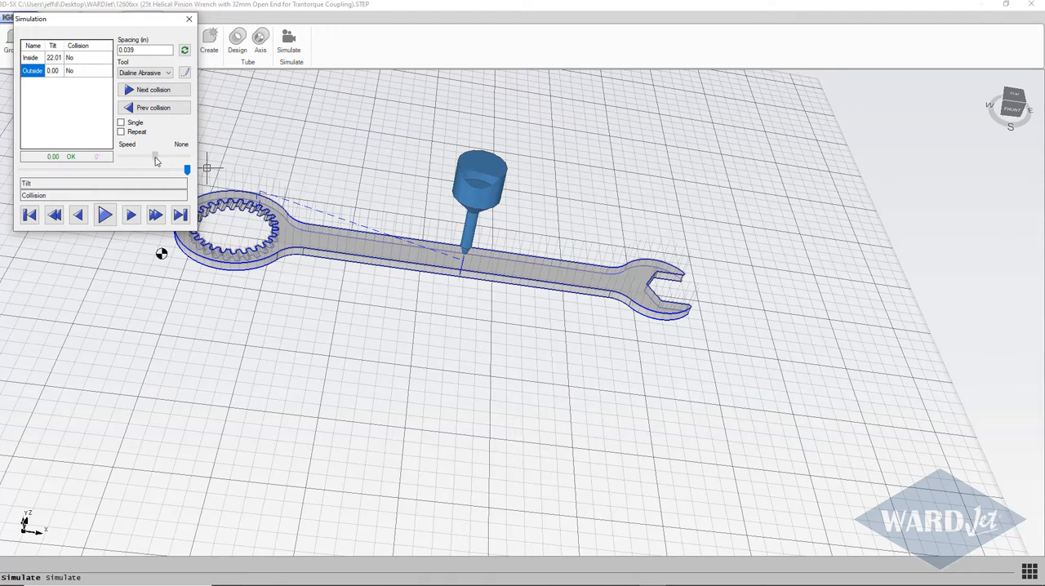
left_click(188, 21)
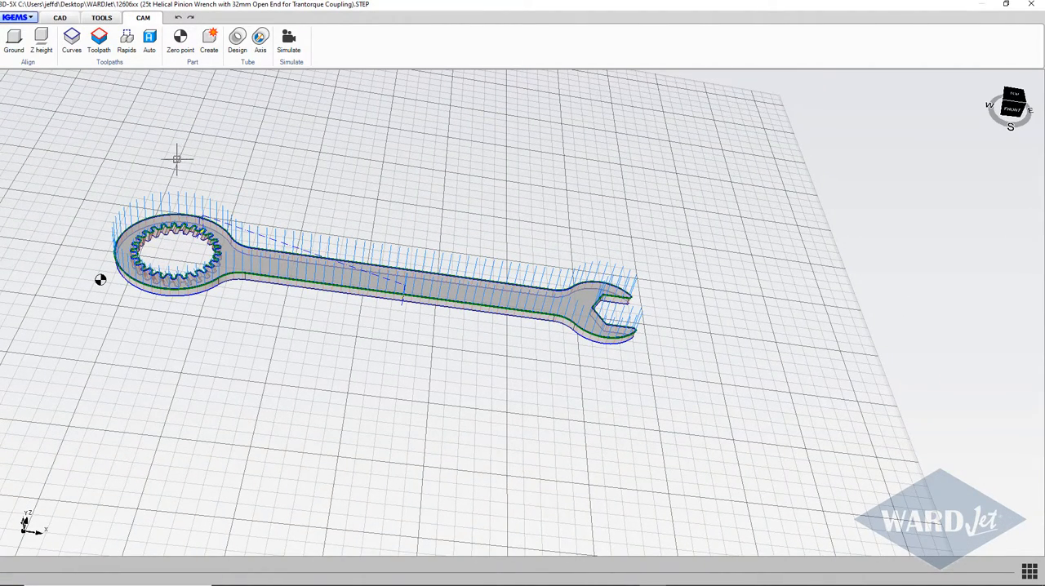
Step: Create the part with the model's file name as its name, quantity 1 and the Curves export method
left_click(210, 42)
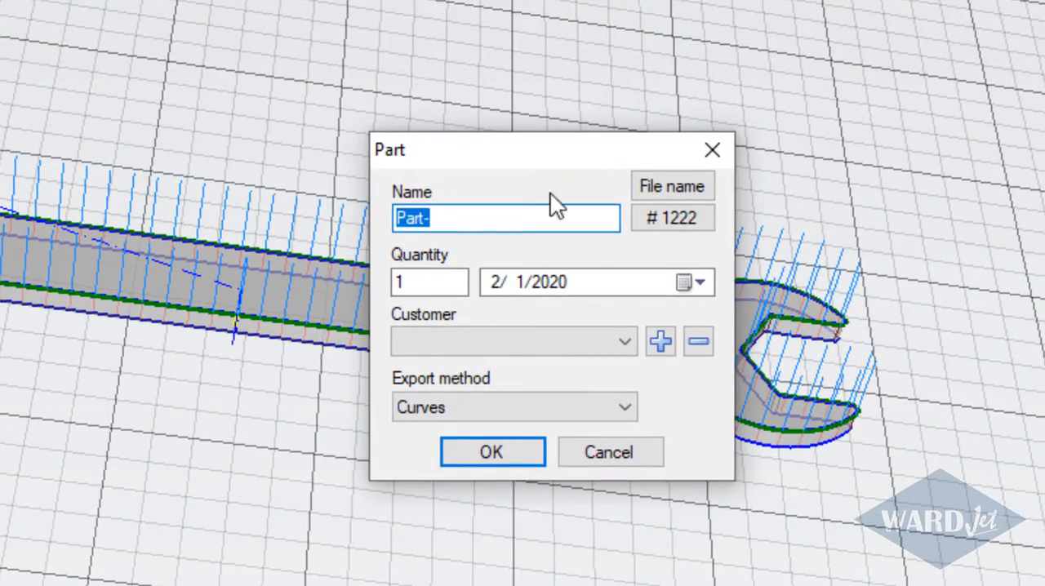
left_click(681, 183)
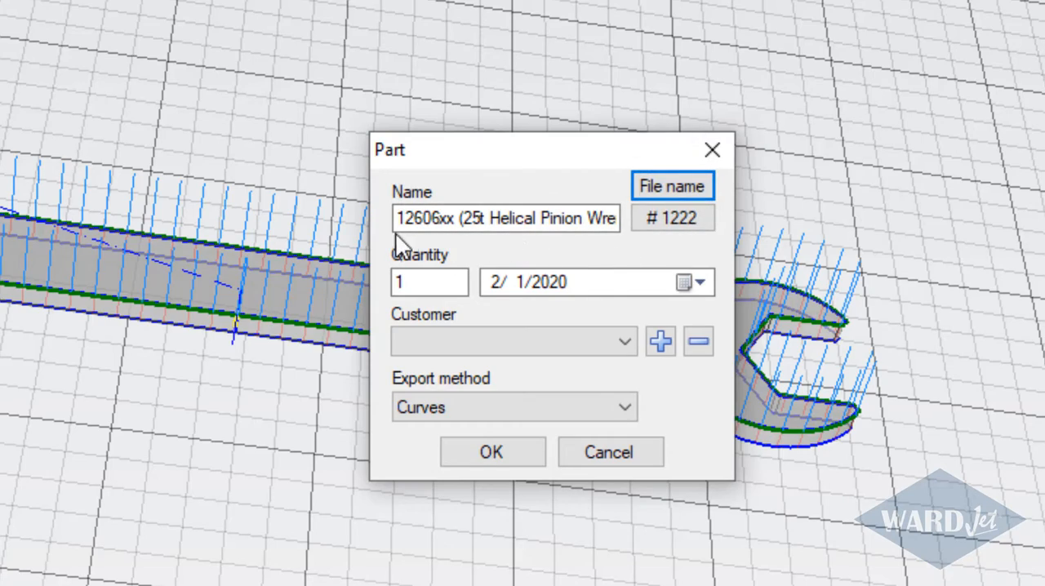
left_click(478, 459)
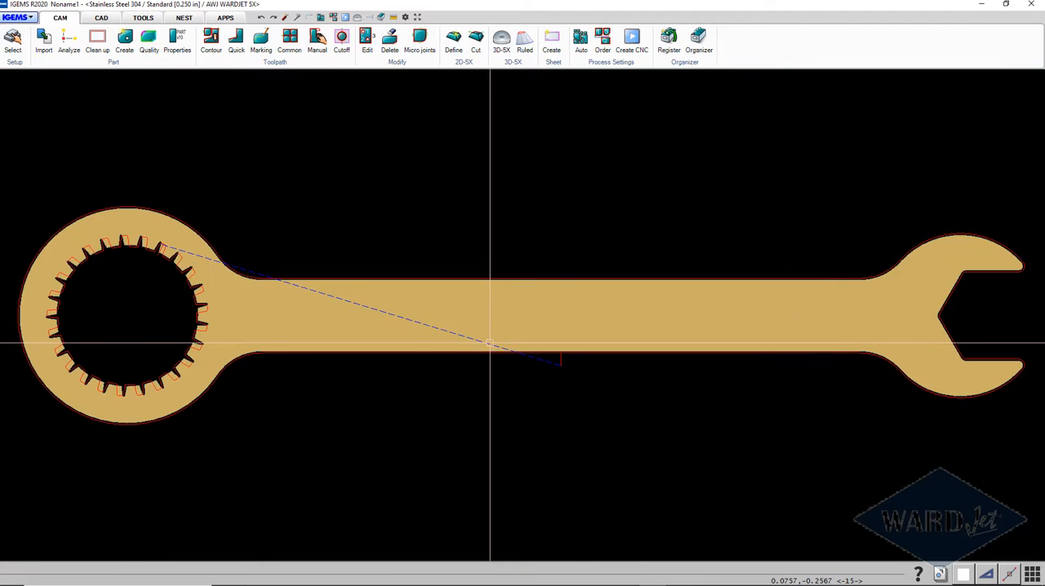
Step: Set the wrench's zero point in the cut order to the part's own zero point, with Z at 0.2500 in
scroll(490, 343, "down", 4)
middle_click_drag(486, 349, 435, 350)
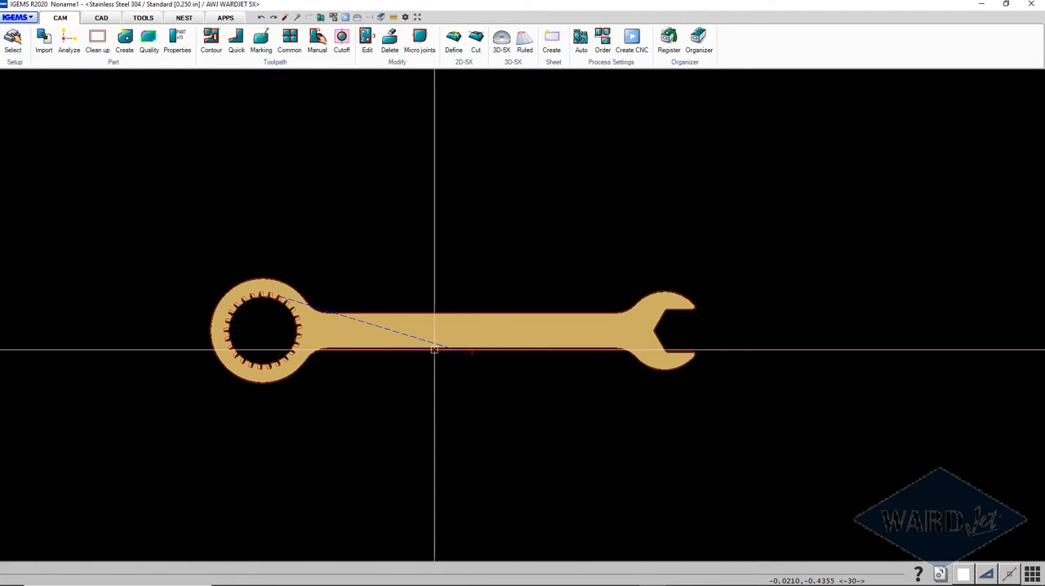
left_click(603, 39)
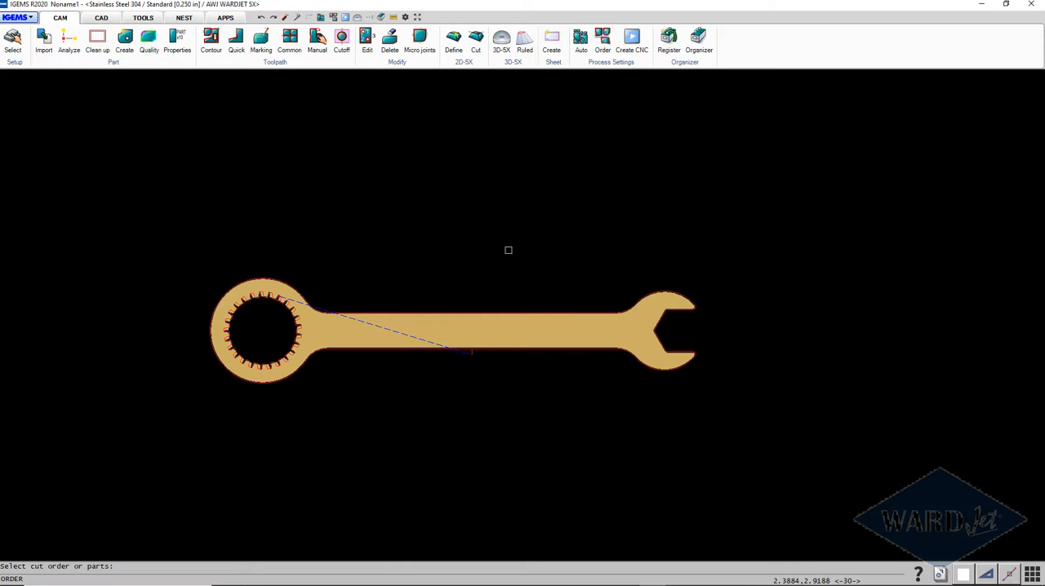
left_click(389, 363)
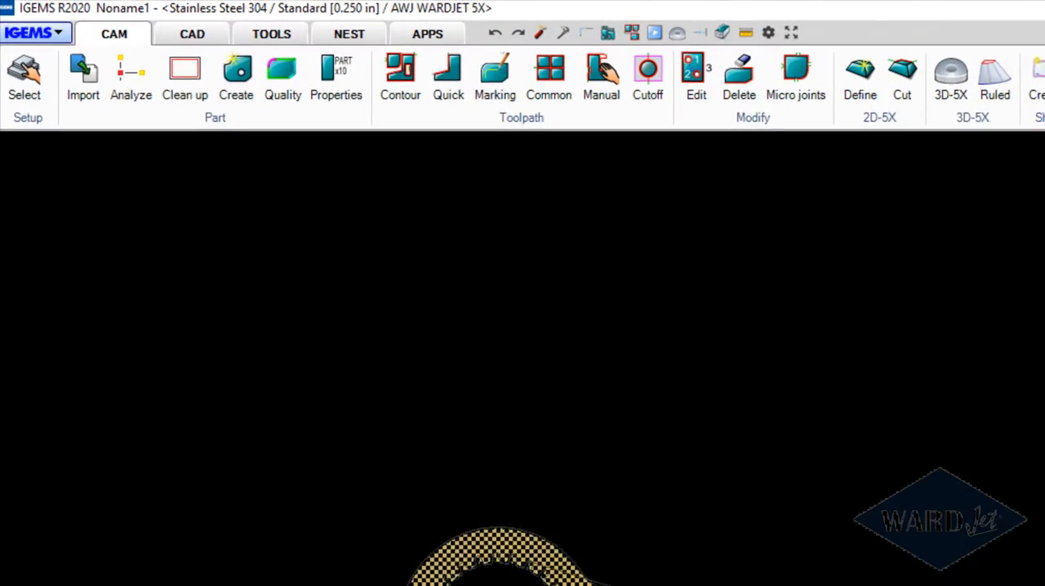
right_click(389, 363)
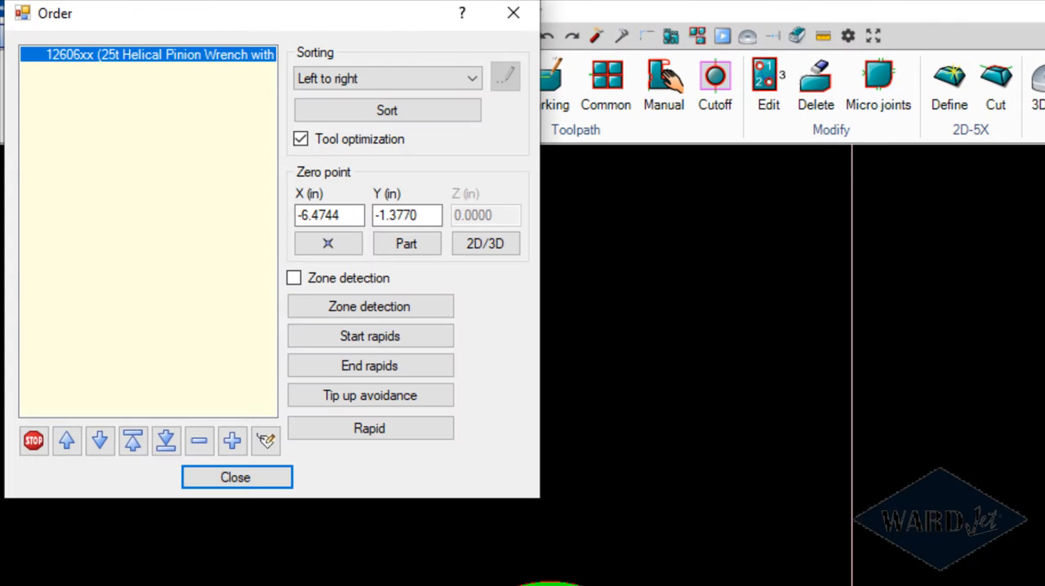
left_click(407, 245)
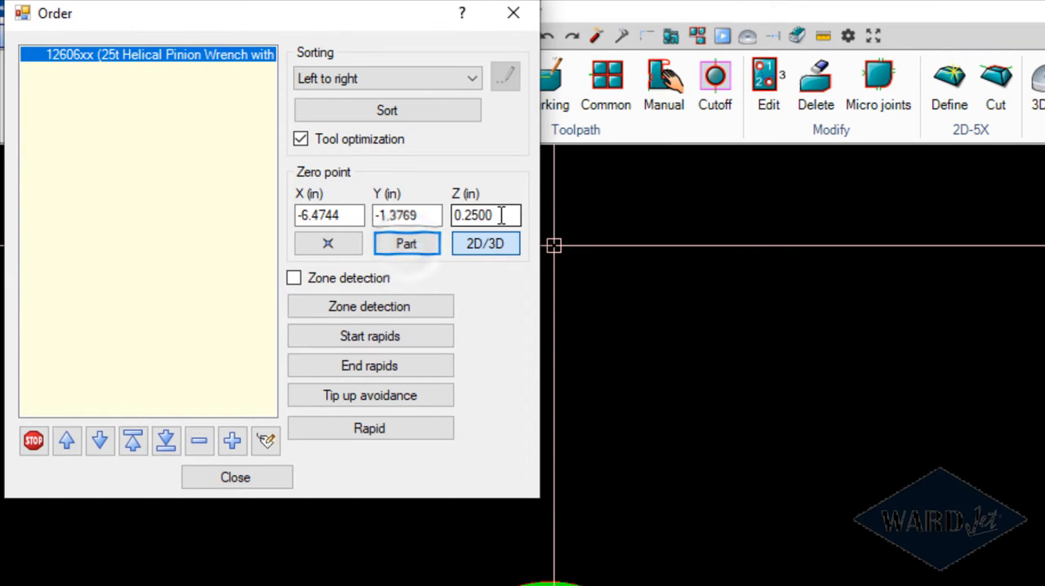
left_click_drag(508, 215, 449, 216)
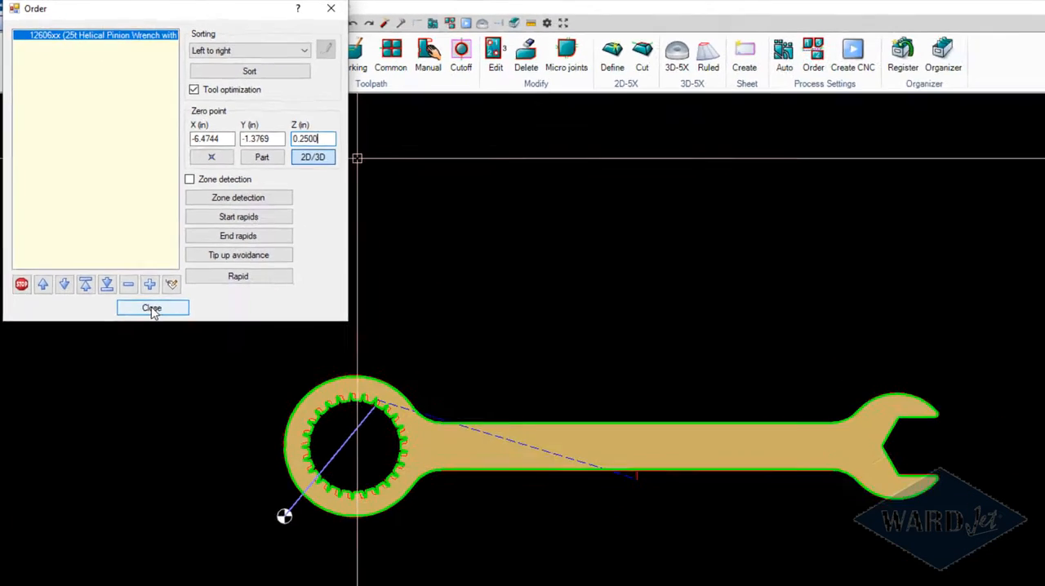
left_click(234, 476)
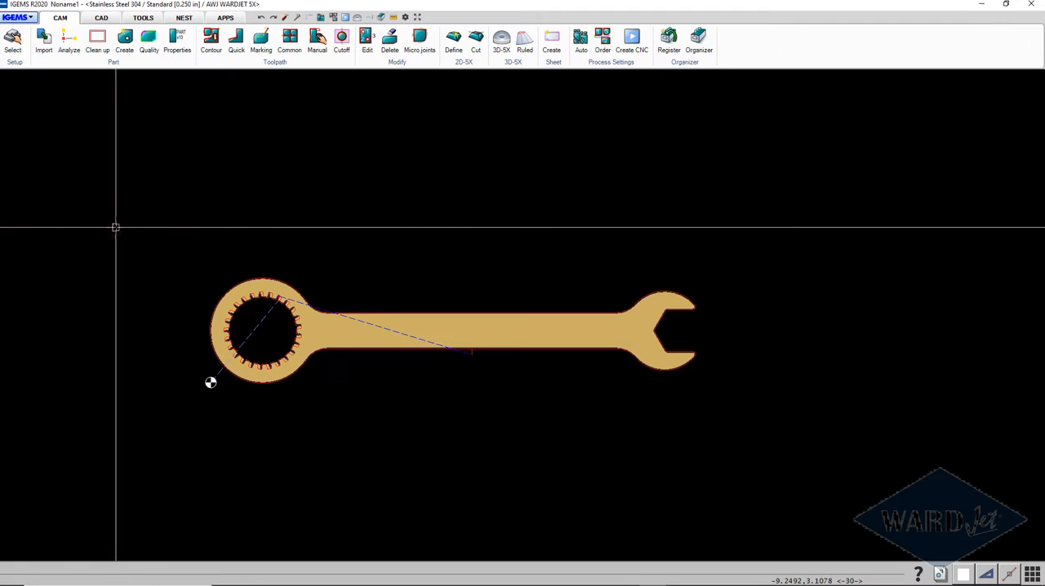
Step: Start the CNC creation for the wrench and open its 3D simulation, accepting the prompts that come up during processing
left_click(632, 40)
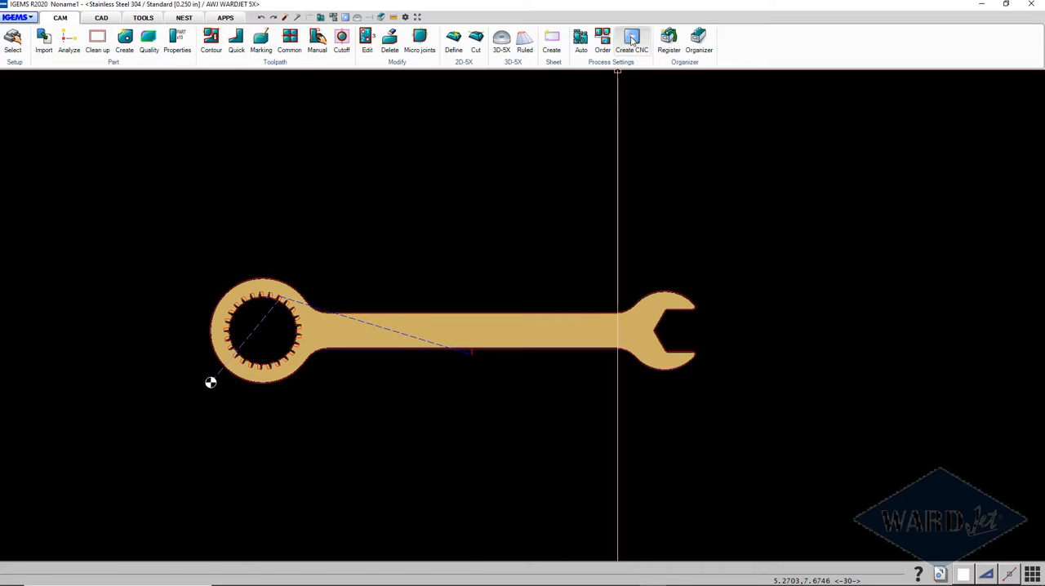
left_click(549, 212)
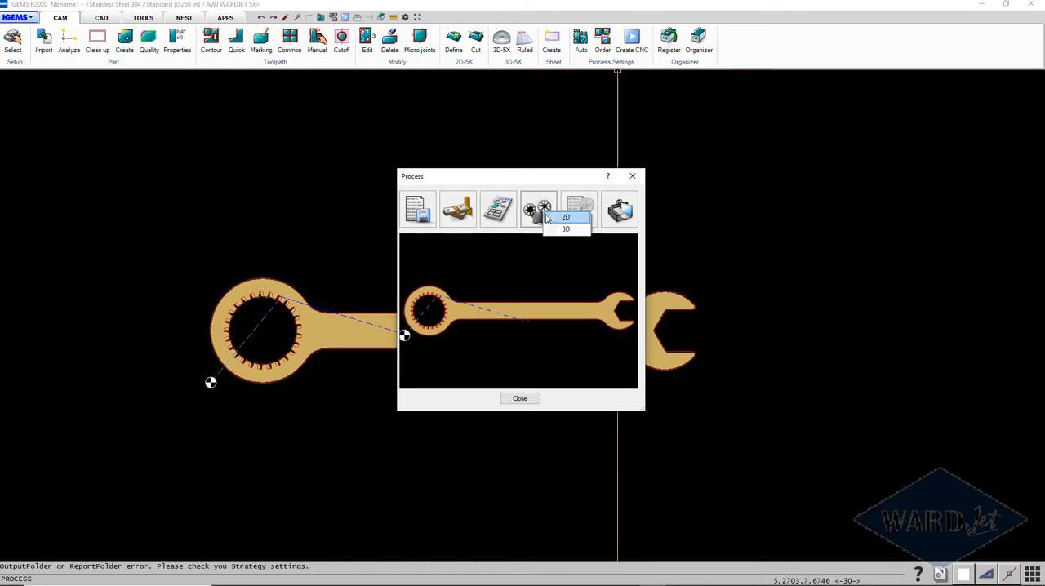
left_click(553, 231)
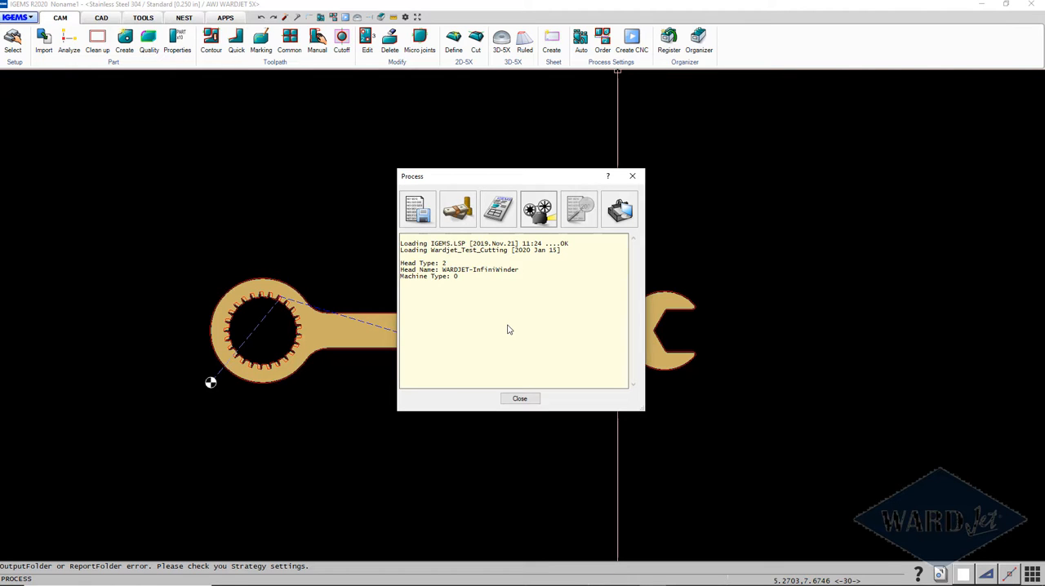
left_click(506, 367)
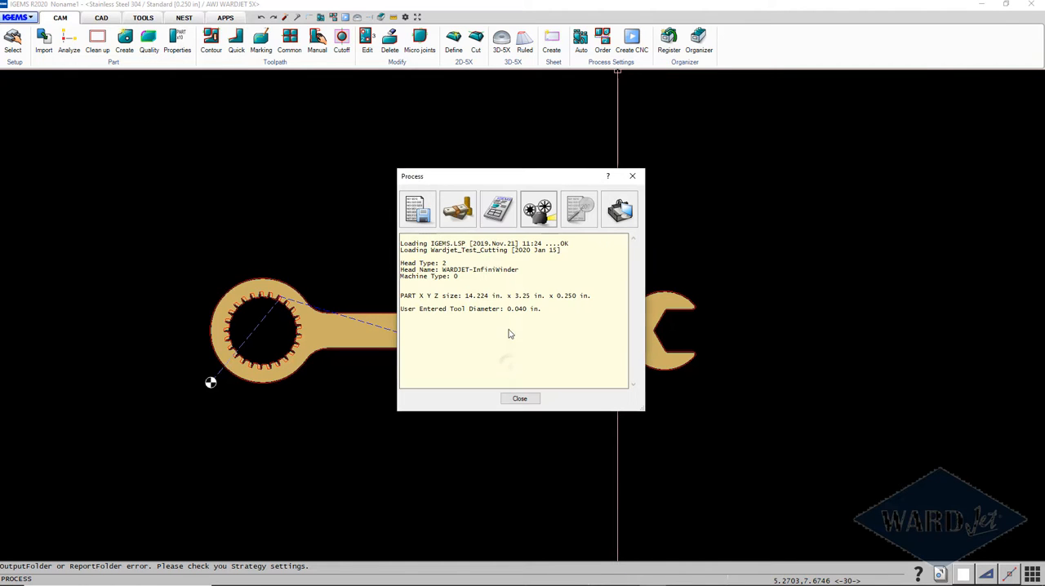
left_click(531, 344)
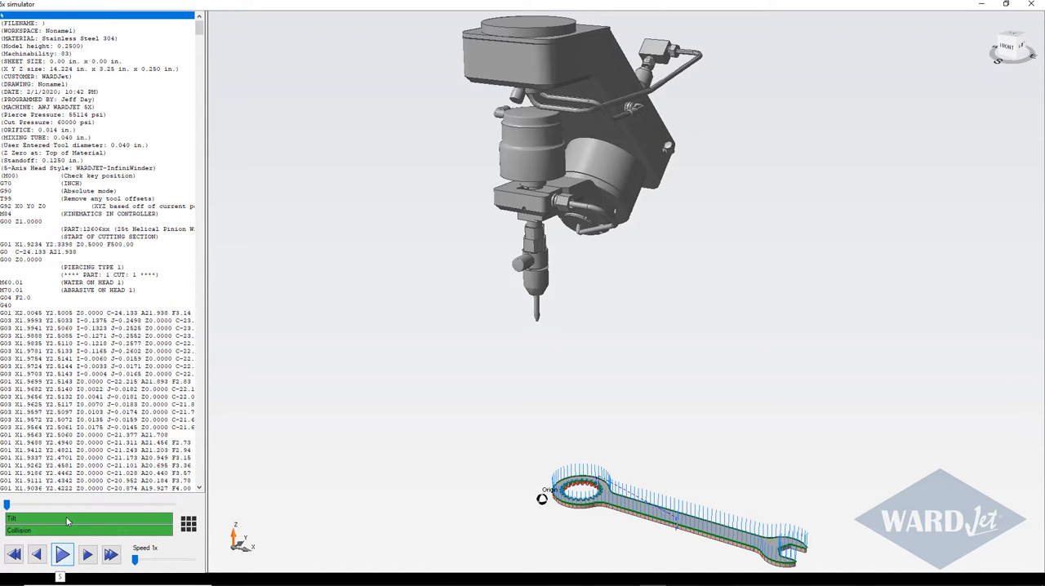
Step: Step through the program's opening lines, from the G92 zero setting through the Z1.0000 raise to the first cut's approach, head tilt and lowering
left_click(47, 206)
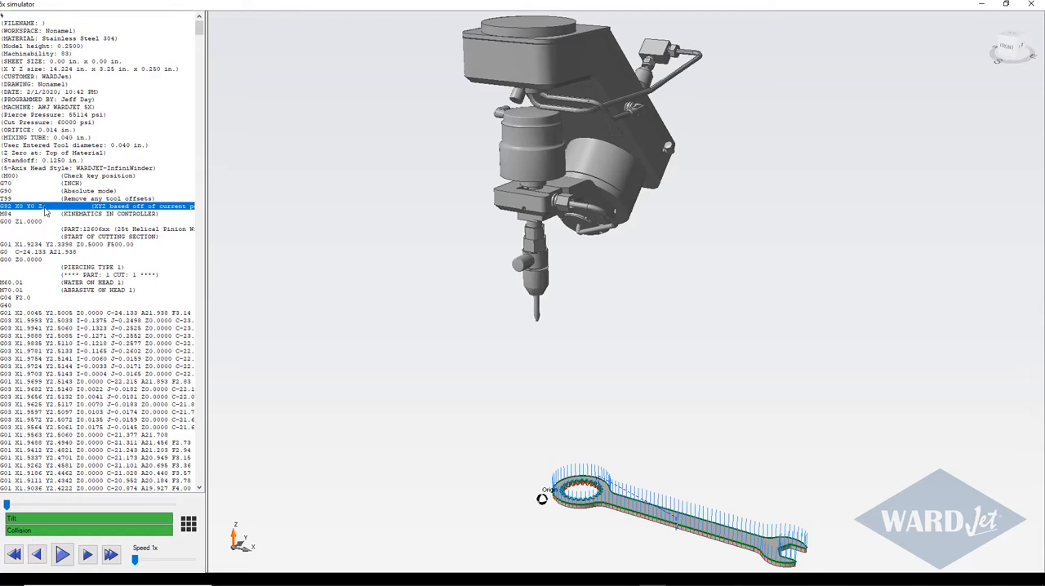
left_click(41, 220)
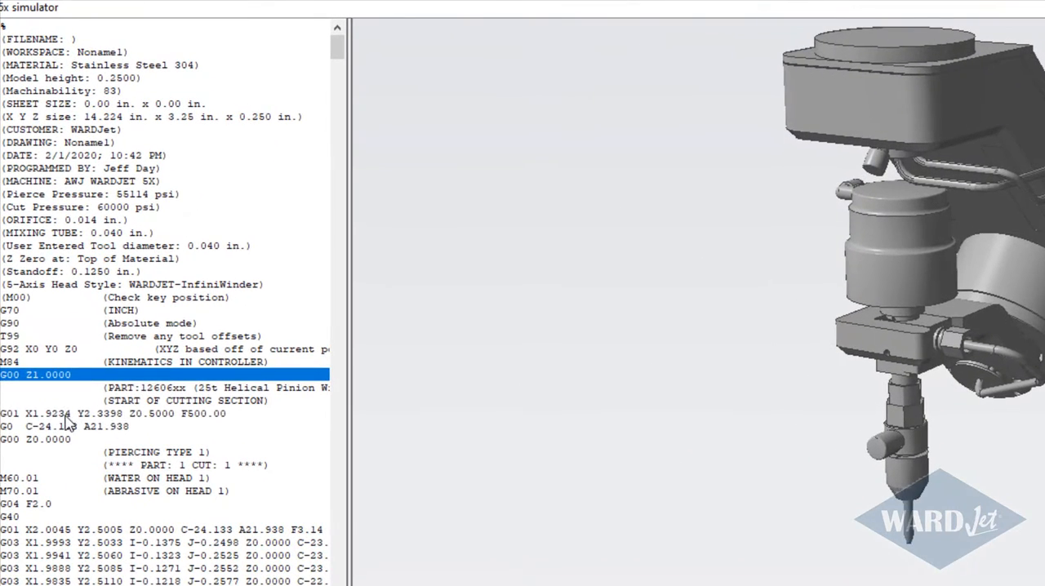
left_click(36, 250)
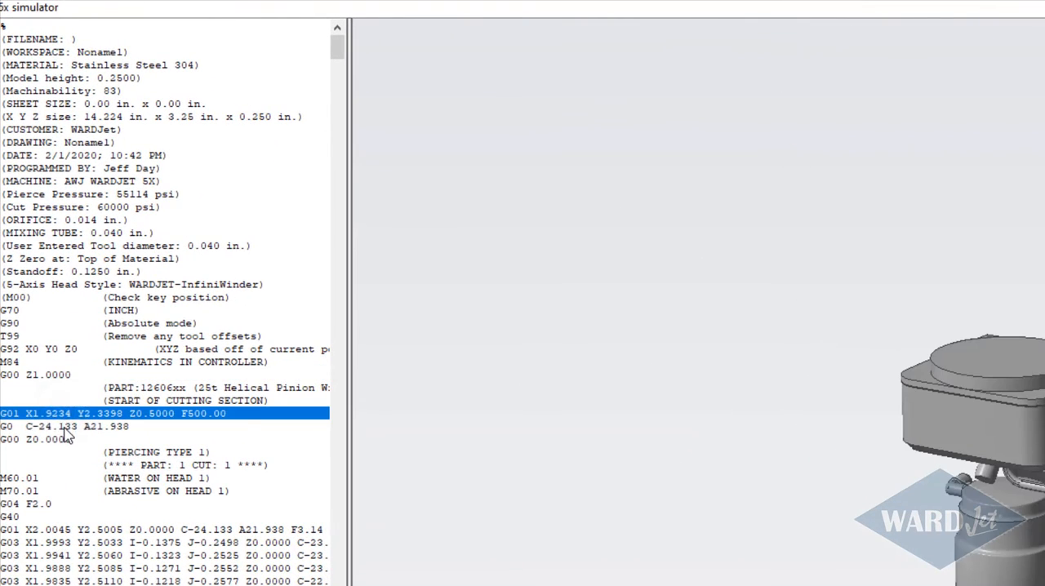
left_click(65, 428)
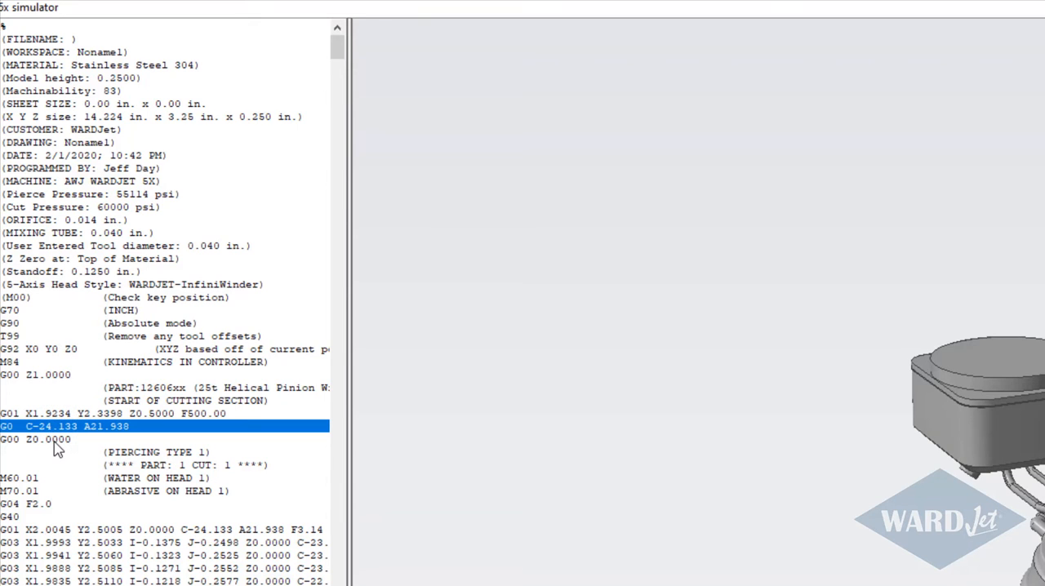
left_click(53, 441)
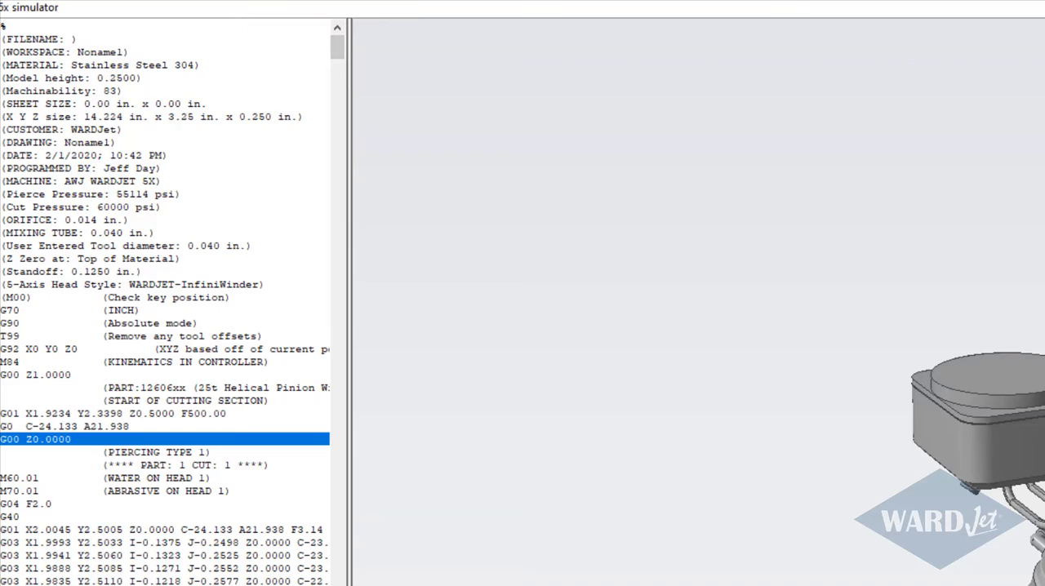
Step: Widen the program listing and step through the retract, rapid move, head straightening and lowering lines between cuts 1 and 2
left_click_drag(349, 245, 398, 245)
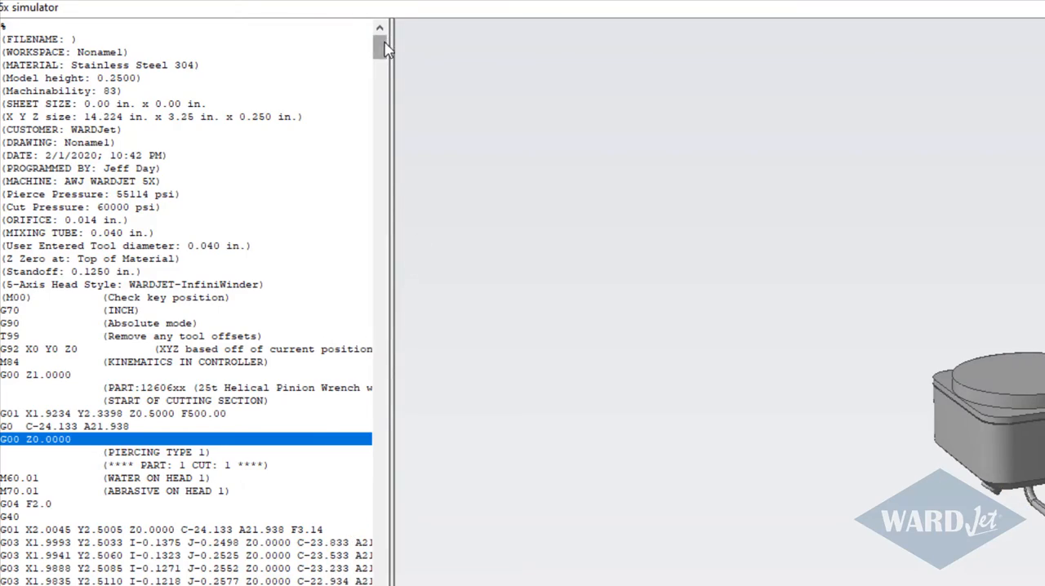
left_click_drag(387, 49, 375, 585)
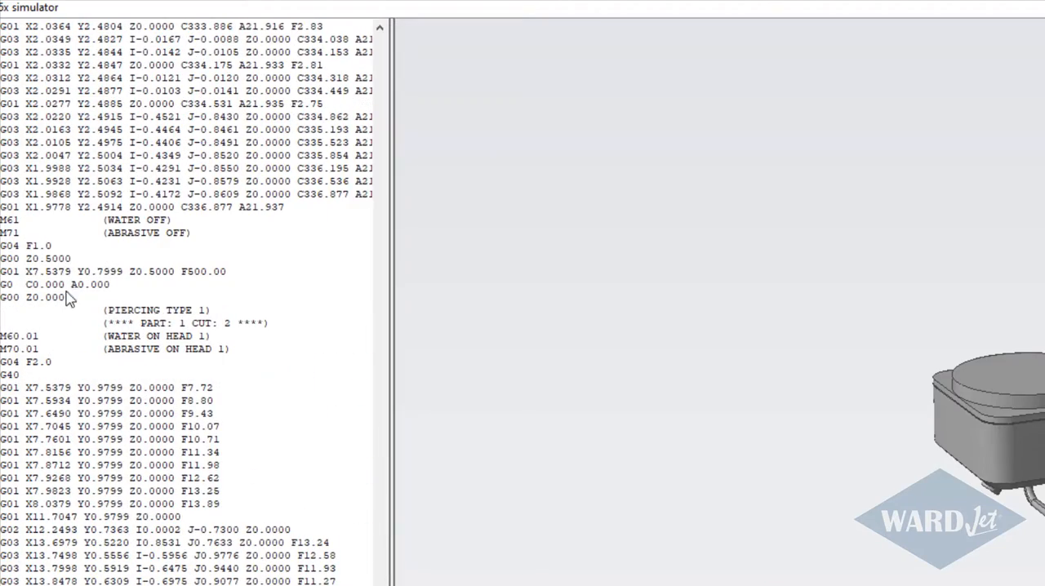
left_click(55, 260)
left_click(67, 276)
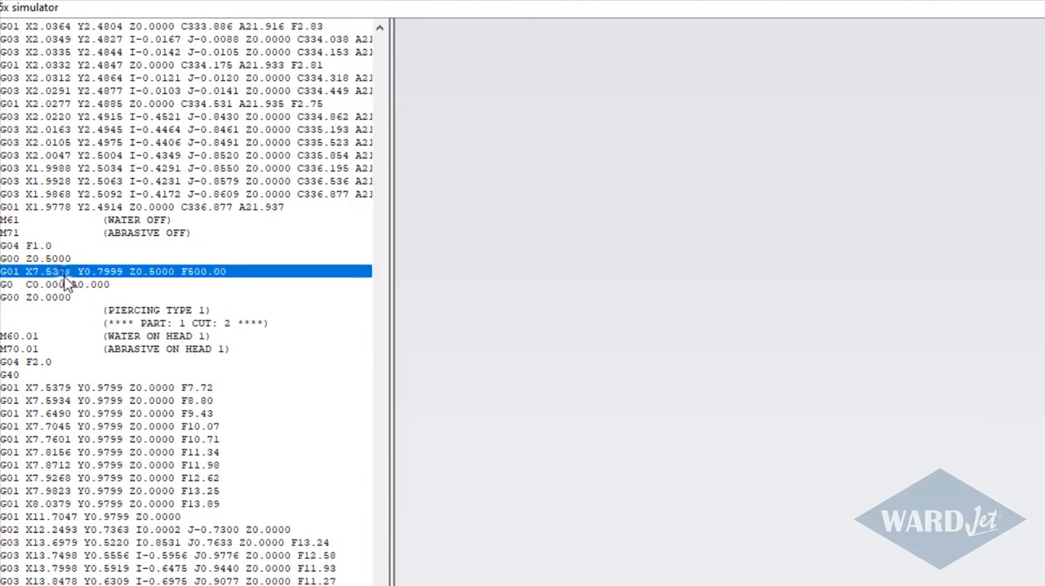
left_click(68, 286)
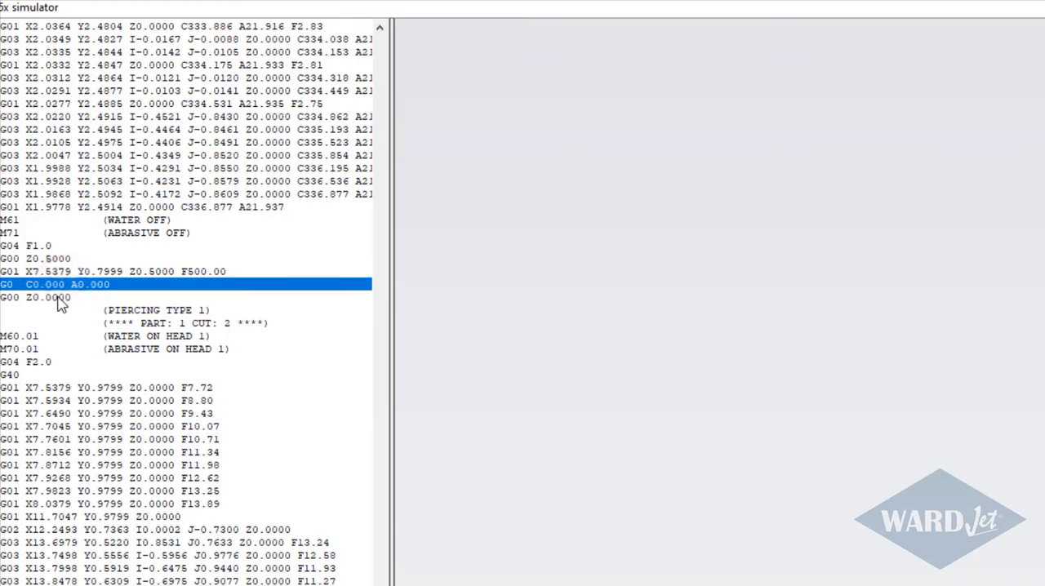
left_click(56, 298)
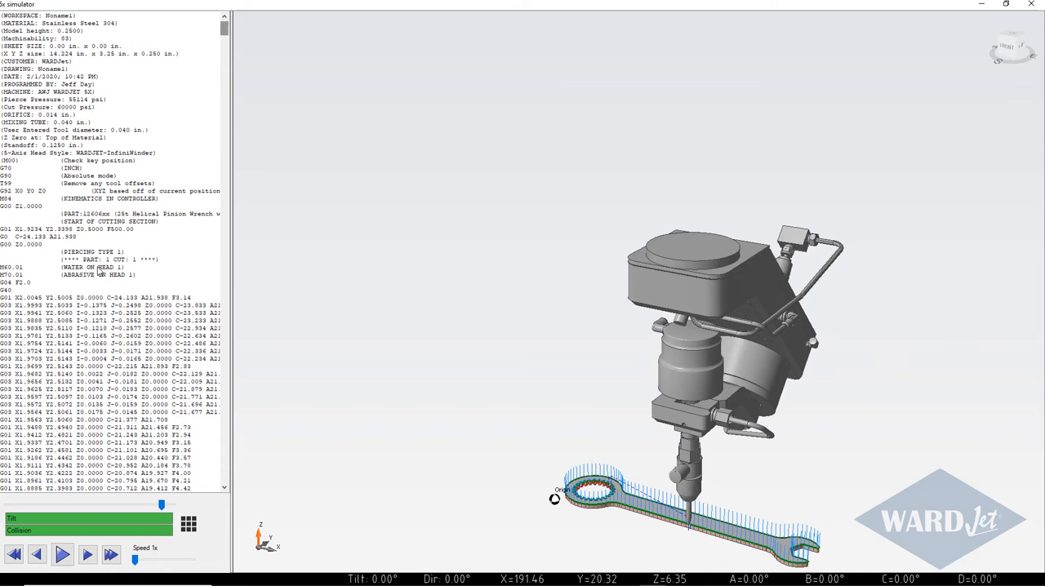
Step: Play the simulation from the start of cut 1, watch the head around the wrench's ring end, and raise the playback speed to 10x
left_click(98, 269)
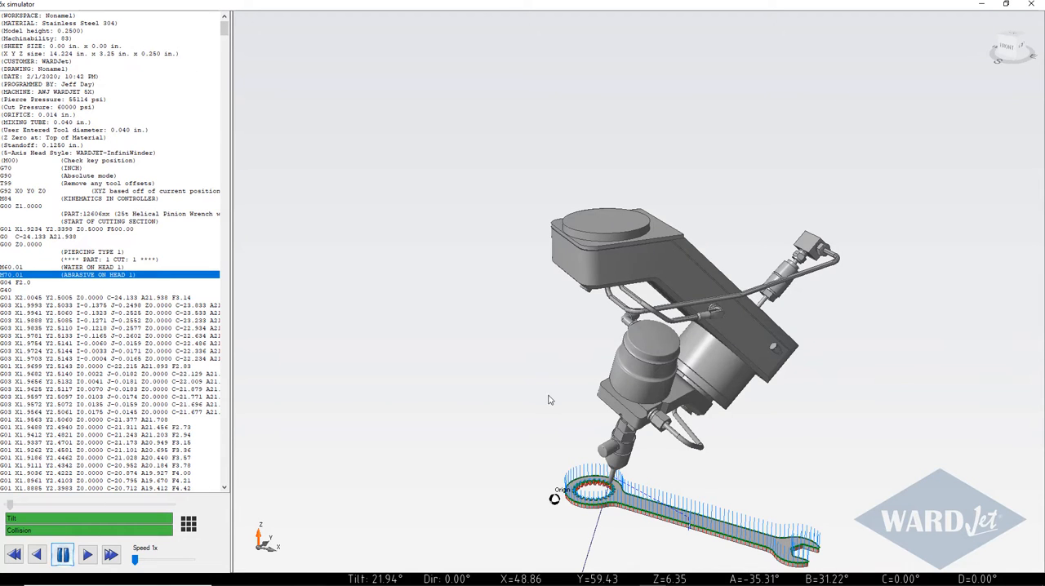
middle_click_drag(572, 459, 467, 279)
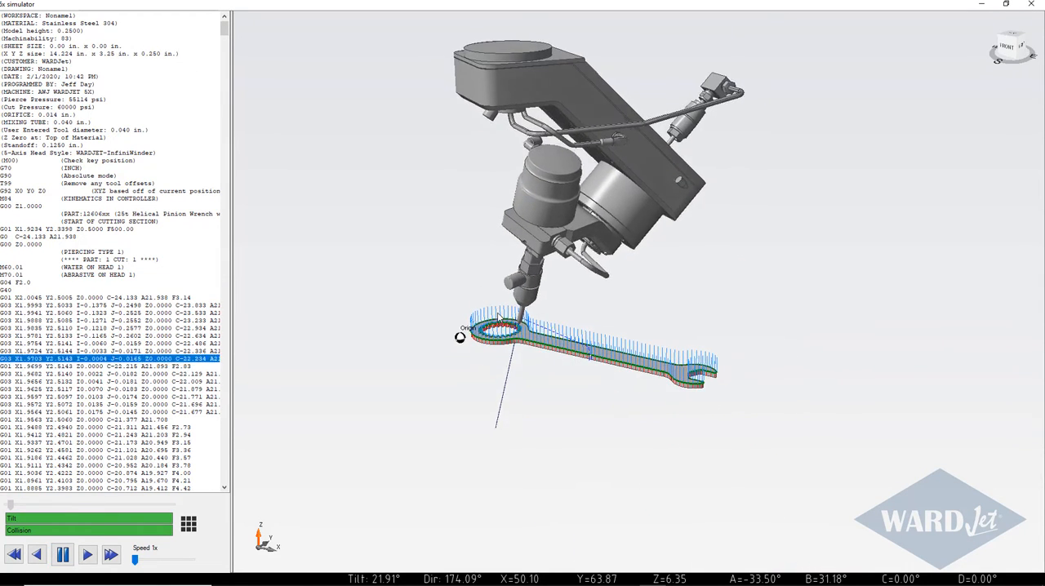
scroll(500, 314, "up", 6)
scroll(500, 317, "down", 6)
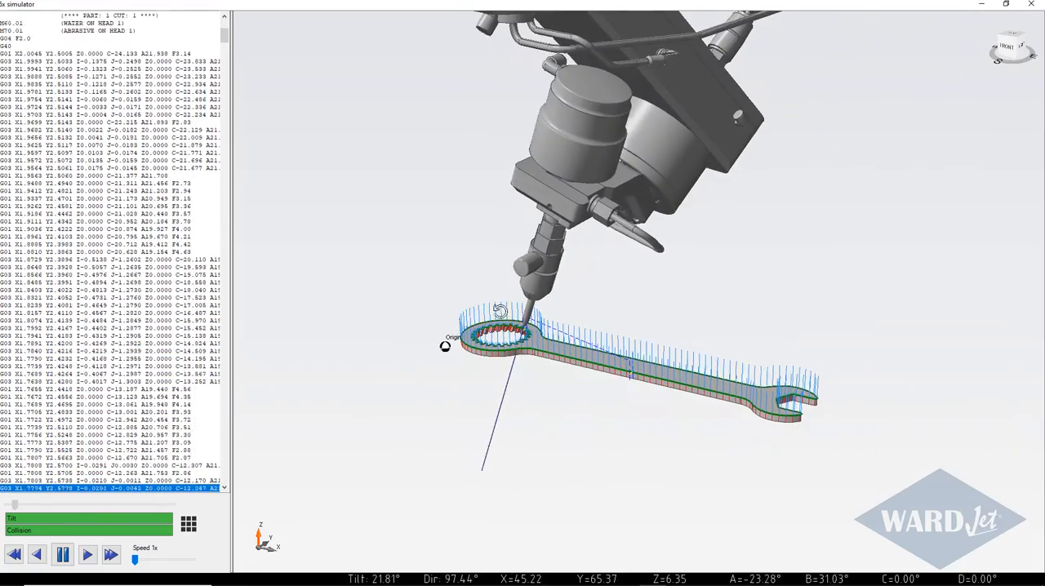
scroll(516, 316, "down", 3)
middle_click_drag(517, 315, 504, 330)
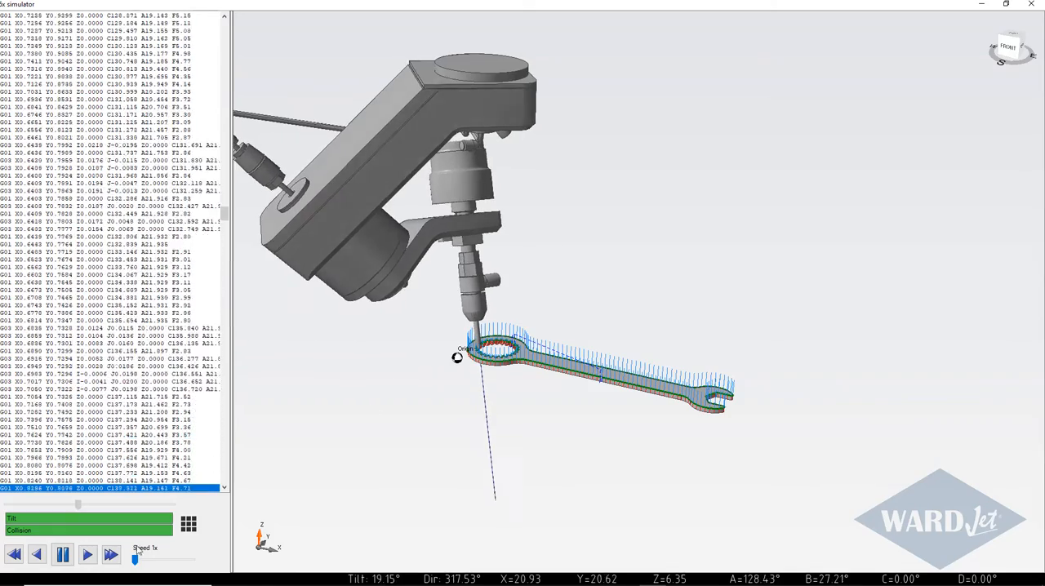
left_click_drag(135, 561, 164, 562)
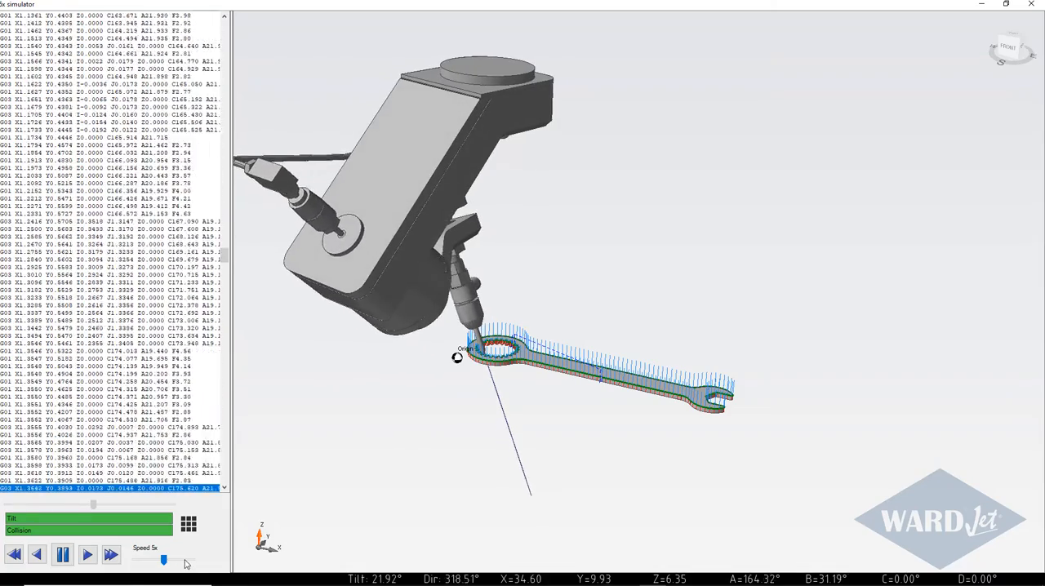
left_click(184, 562)
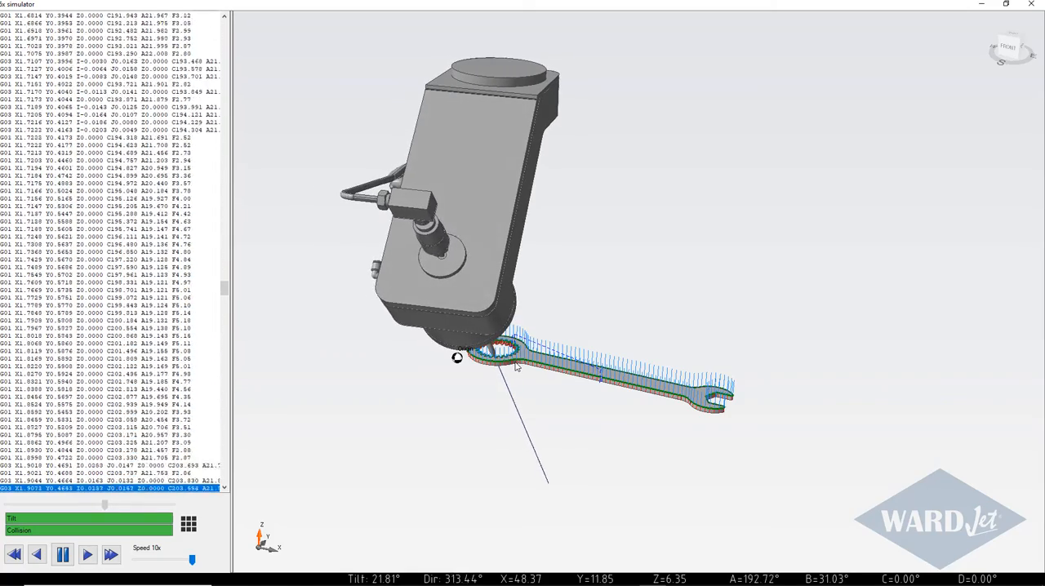
Step: Hide the cutting head in the running simulation and show it again
left_click(188, 526)
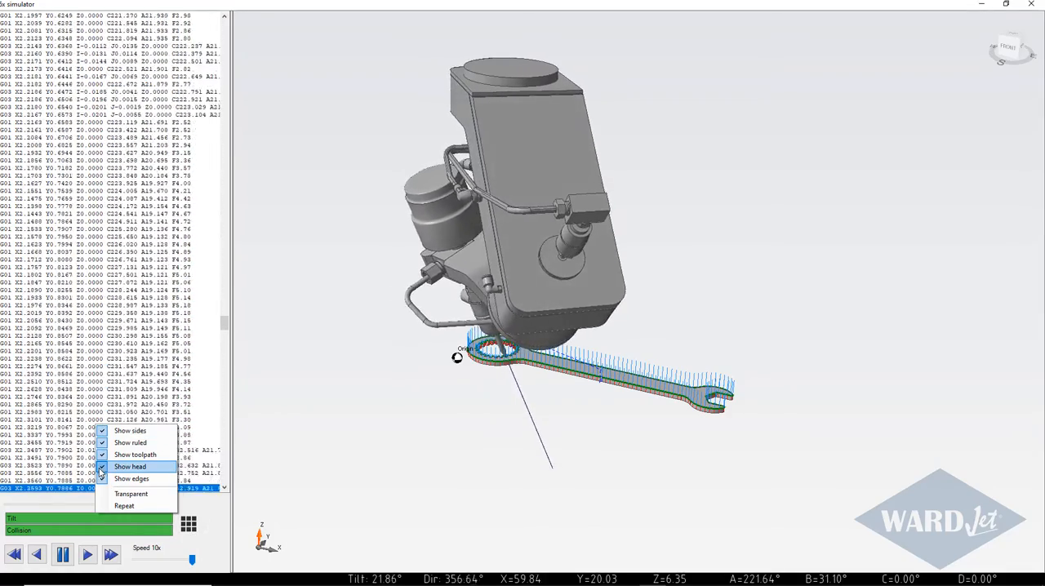
left_click(101, 472)
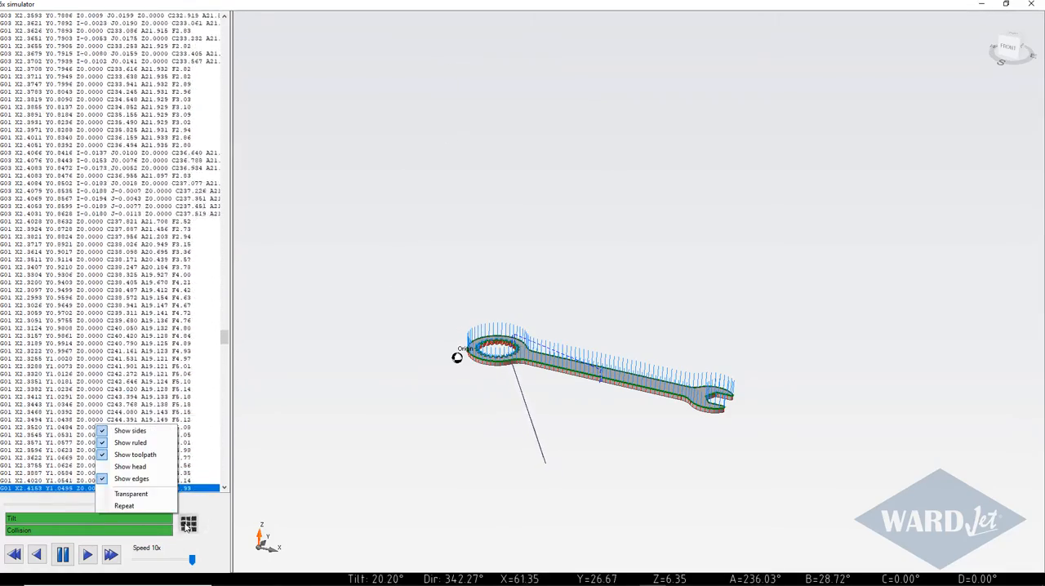
left_click(107, 470)
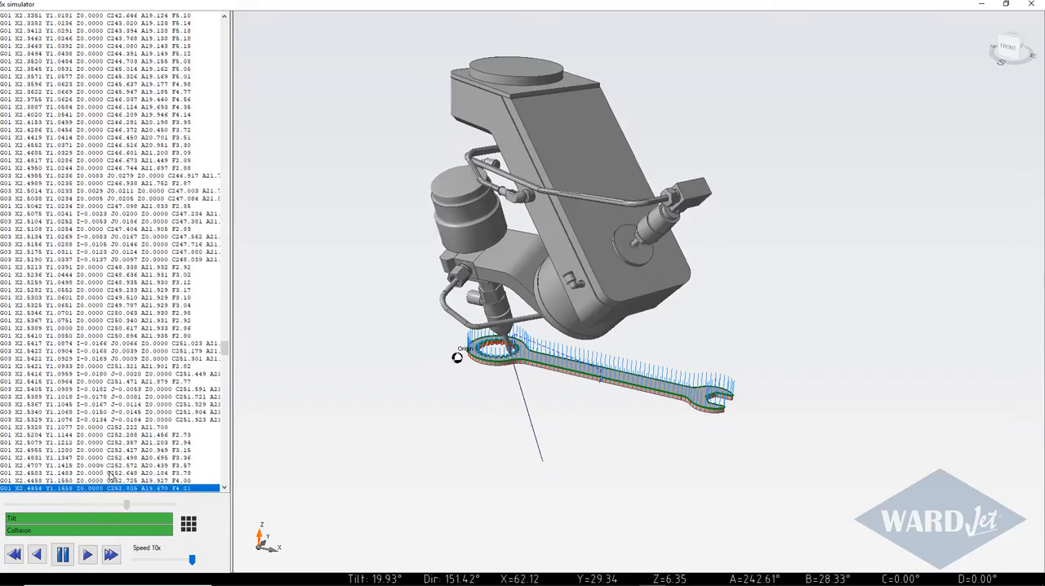
Step: Make the wrench transparent in the running simulation, and turn the transparency off again
left_click(190, 527)
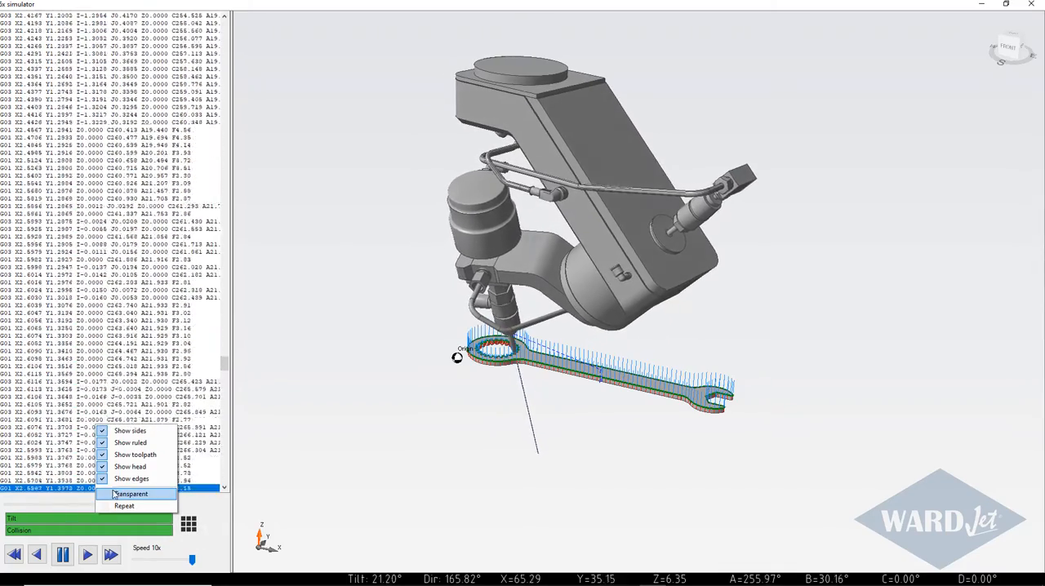
left_click(107, 497)
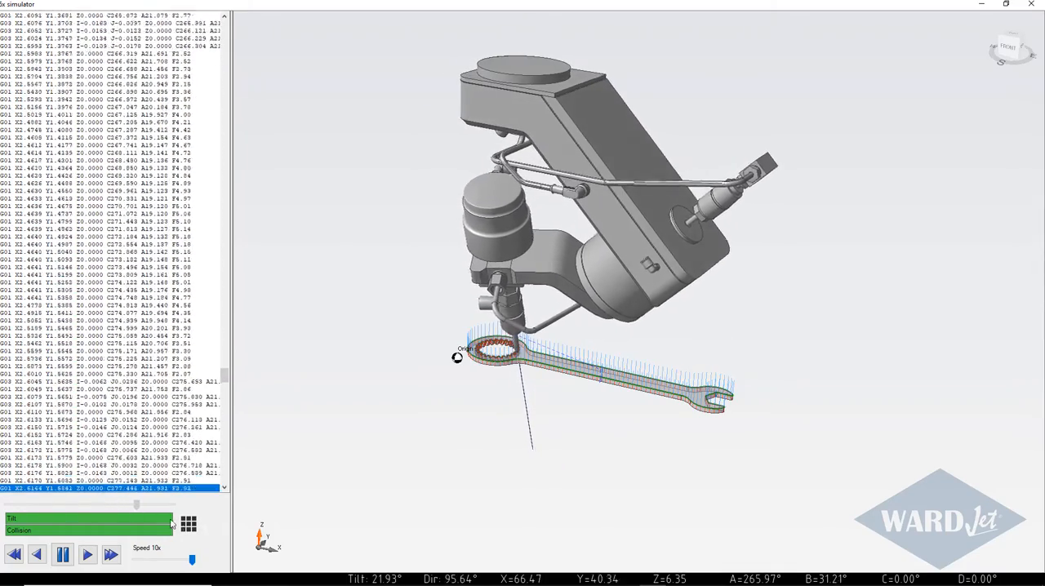
left_click(189, 527)
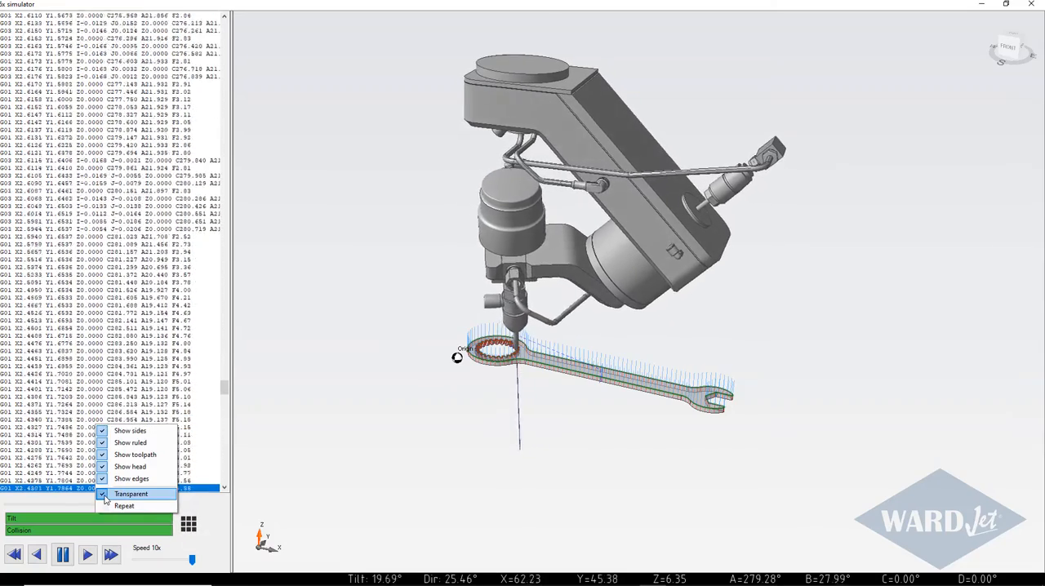
left_click(123, 494)
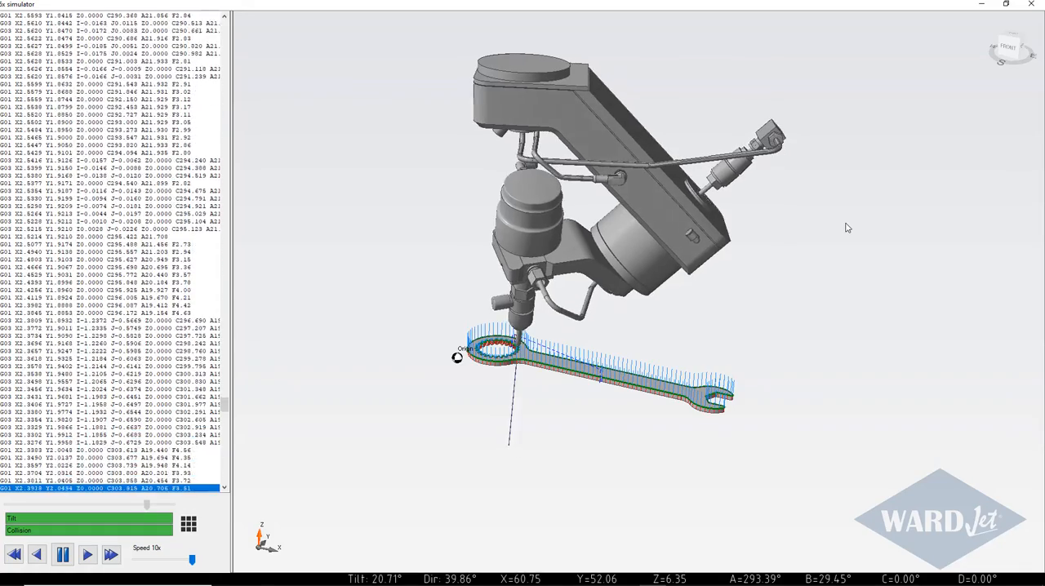
Step: Examine the running simulation from above, from behind and close up where the cutting head meets the wrench
scroll(846, 228, "down", 1)
middle_click_drag(847, 227, 756, 240)
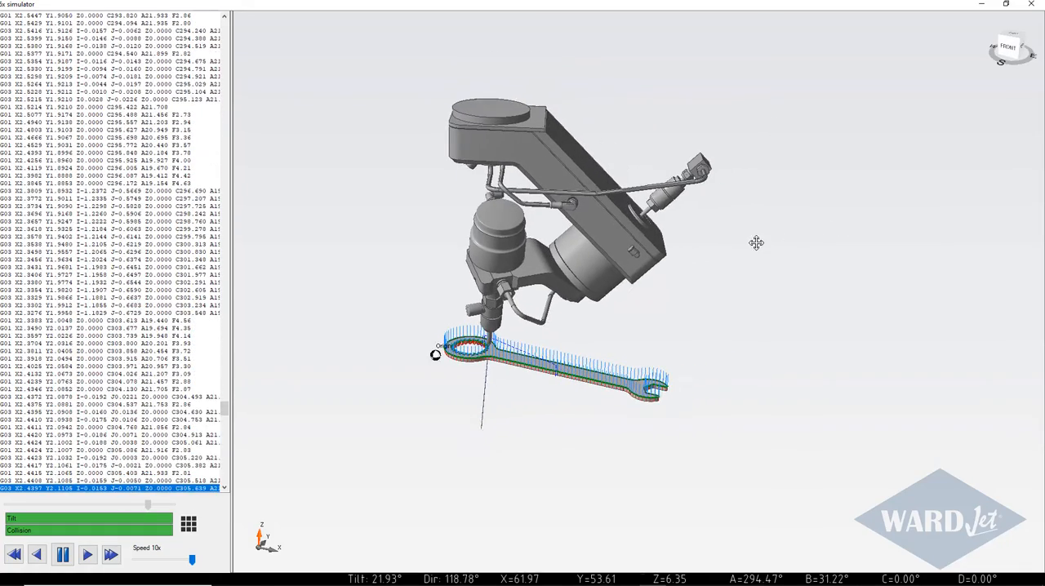
left_click(1014, 39)
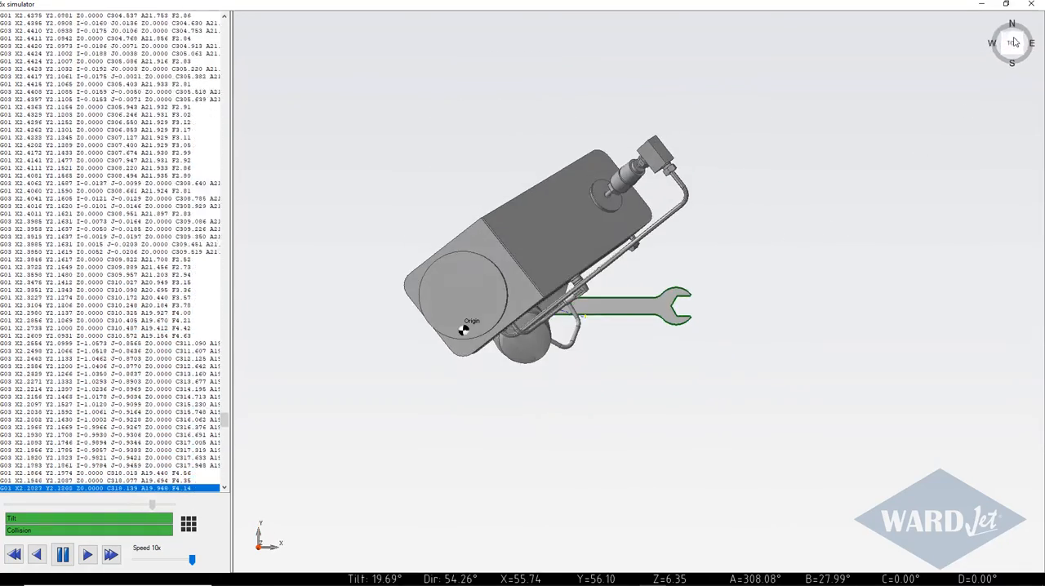
left_click(1013, 37)
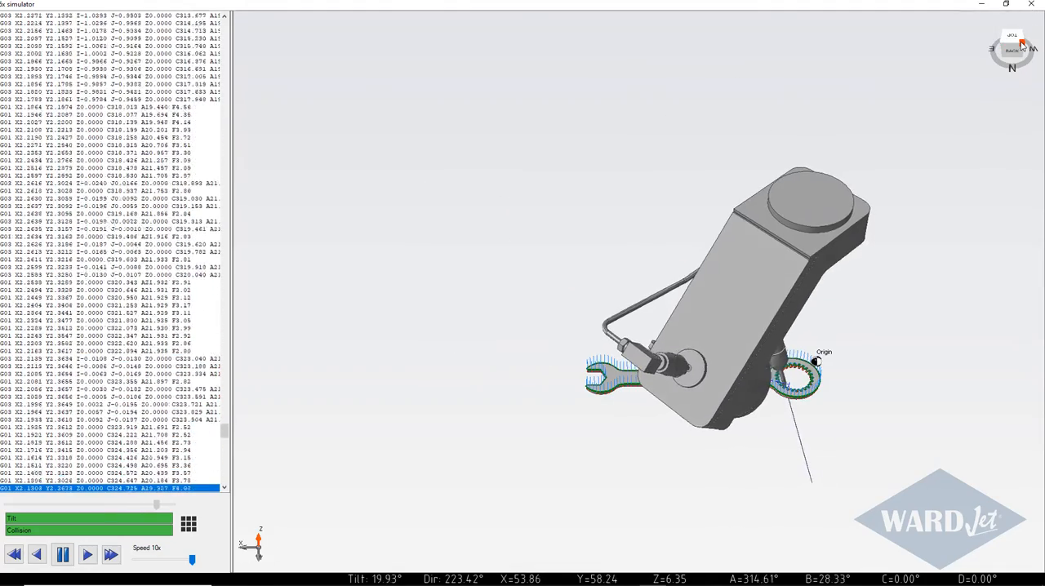
middle_click_drag(899, 272, 889, 152)
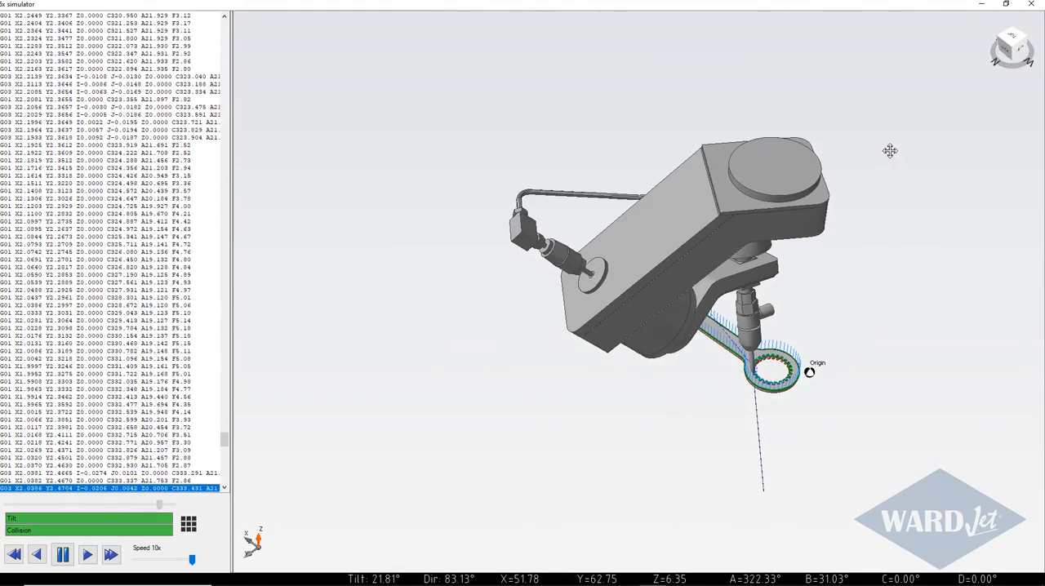
scroll(818, 308, "up", 5)
middle_click_drag(762, 345, 686, 213)
scroll(754, 217, "down", 4)
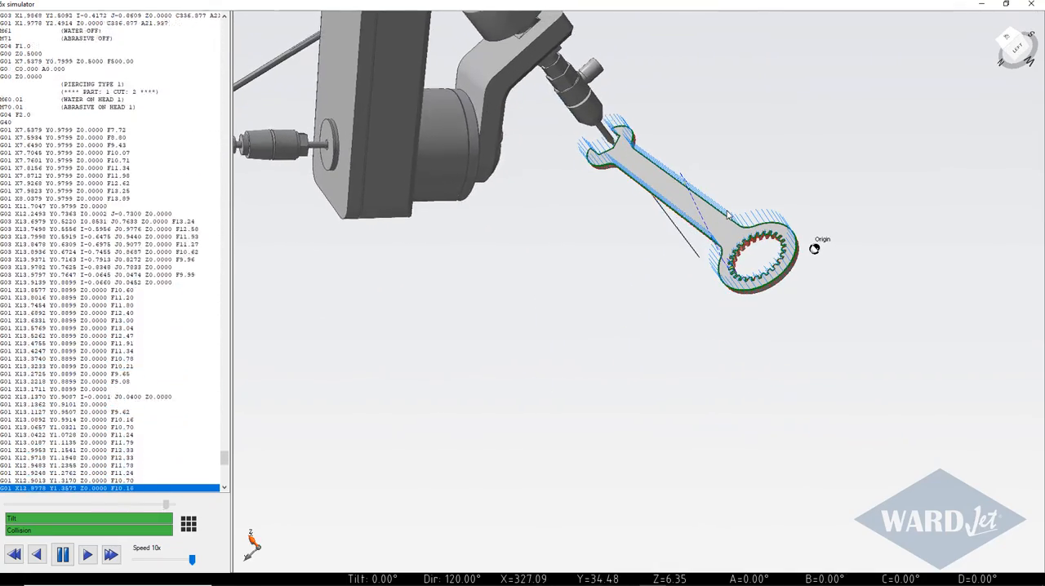
Step: Watch the wrench's outer contour being cut from an angled view until the program ends, and close the simulator
left_click(1010, 44)
middle_click_drag(817, 258, 587, 380)
scroll(740, 261, "down", 2)
scroll(664, 266, "down", 1)
scroll(647, 308, "up", 3)
scroll(596, 368, "down", 2)
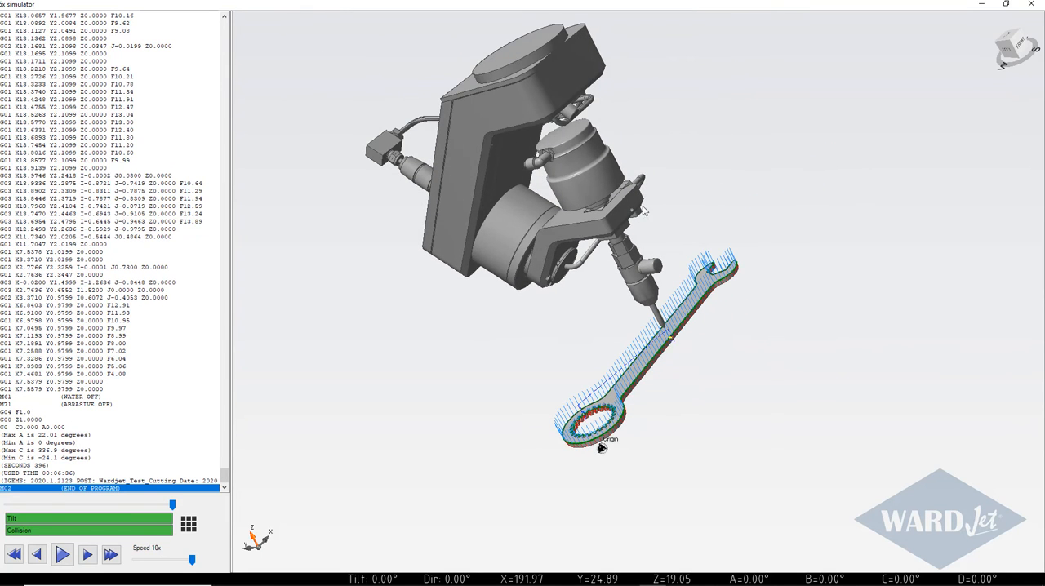
left_click(1033, 5)
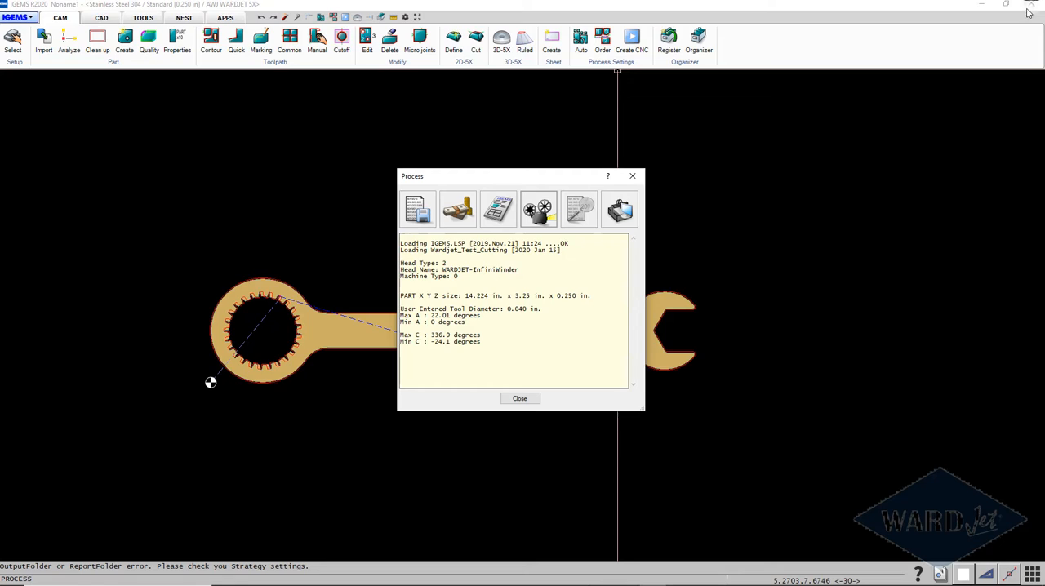